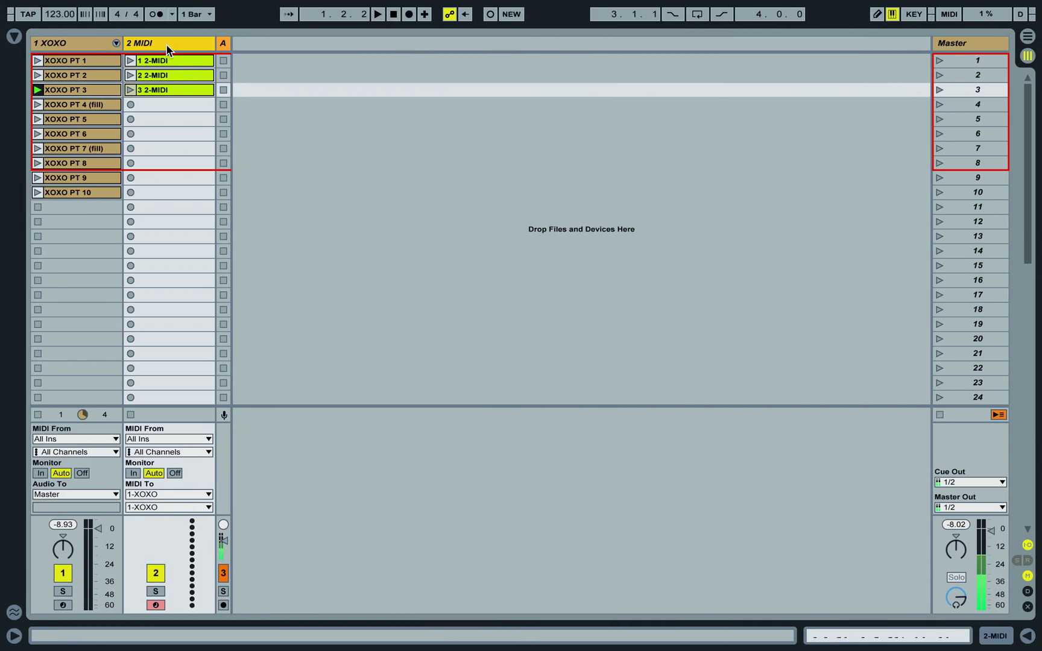
- Remove the 2 MIDI track and its three clips so only 1 XOXO remains
key(Delete)
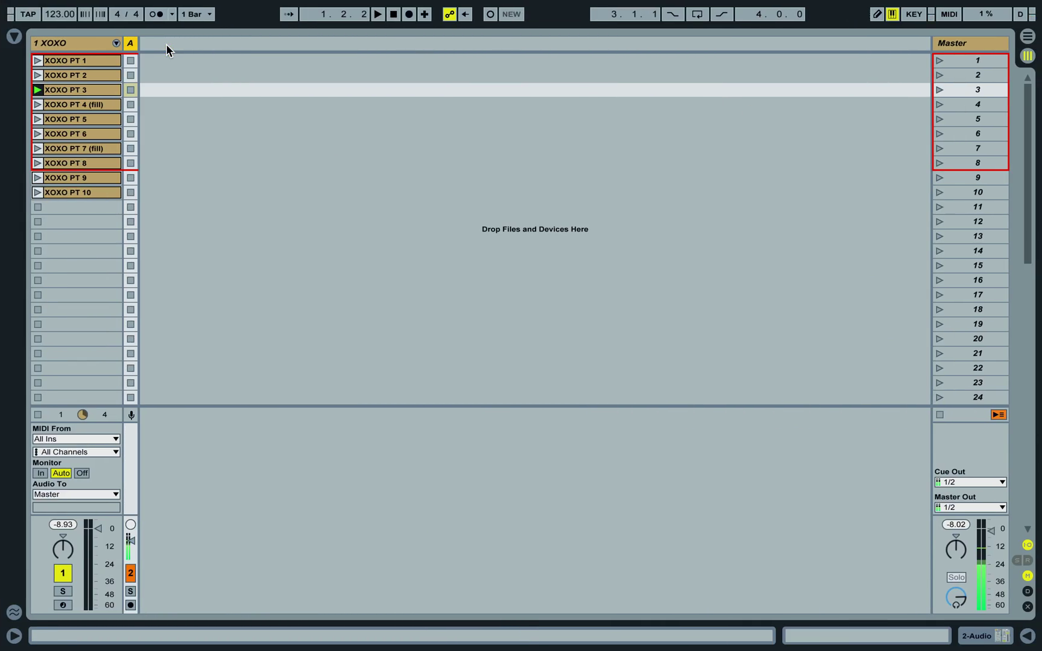
- Select the 1 XOXO track, show its Drum Rack, then open XOXO PT 1's notes
click(87, 44)
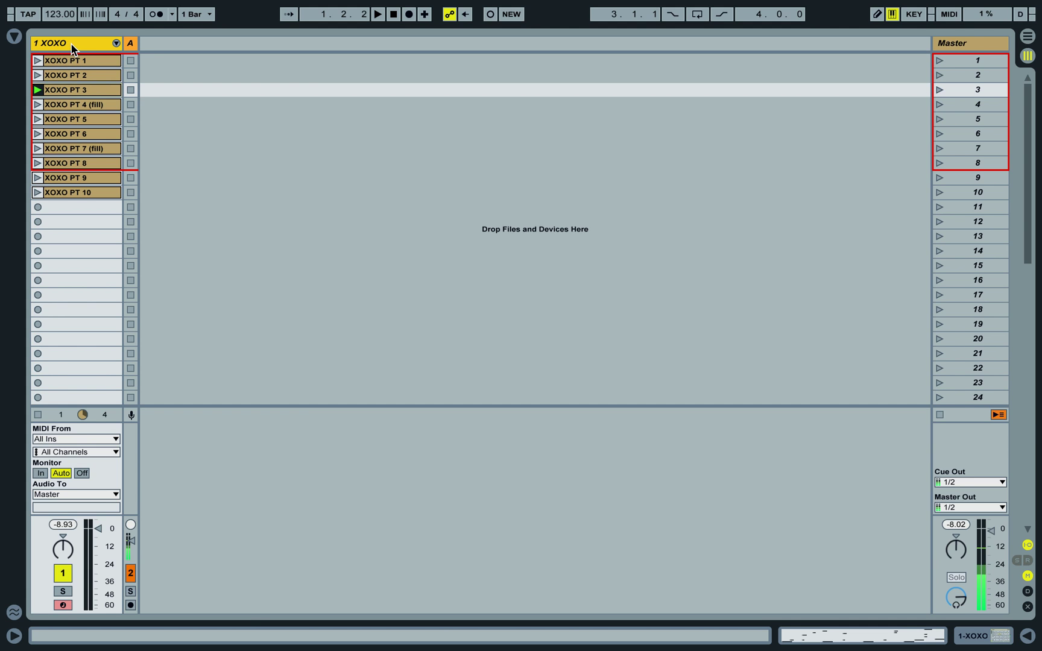
double_click(71, 43)
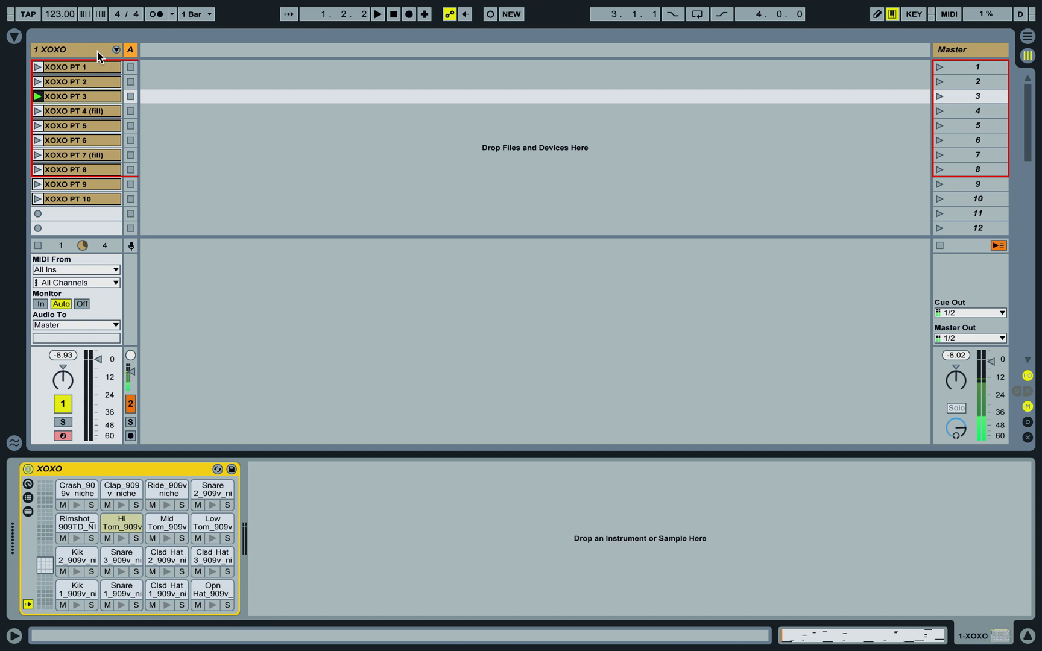
click(97, 53)
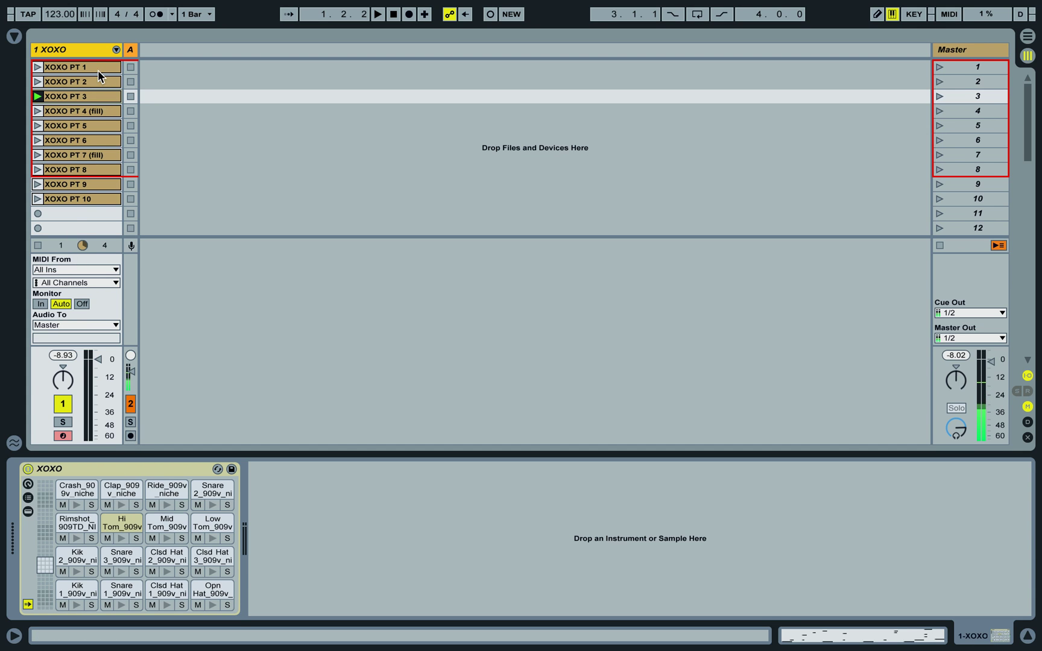
click(82, 67)
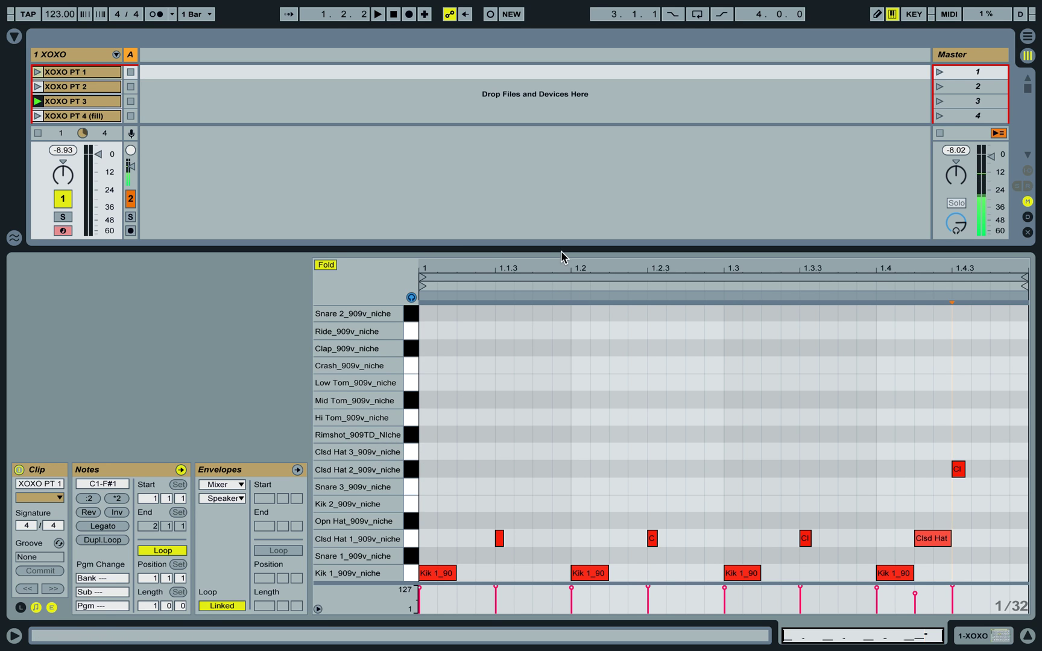
- Enlarge the clip grid, launch XOXO PT 1, and hide the clip editor
drag(561, 248, 560, 277)
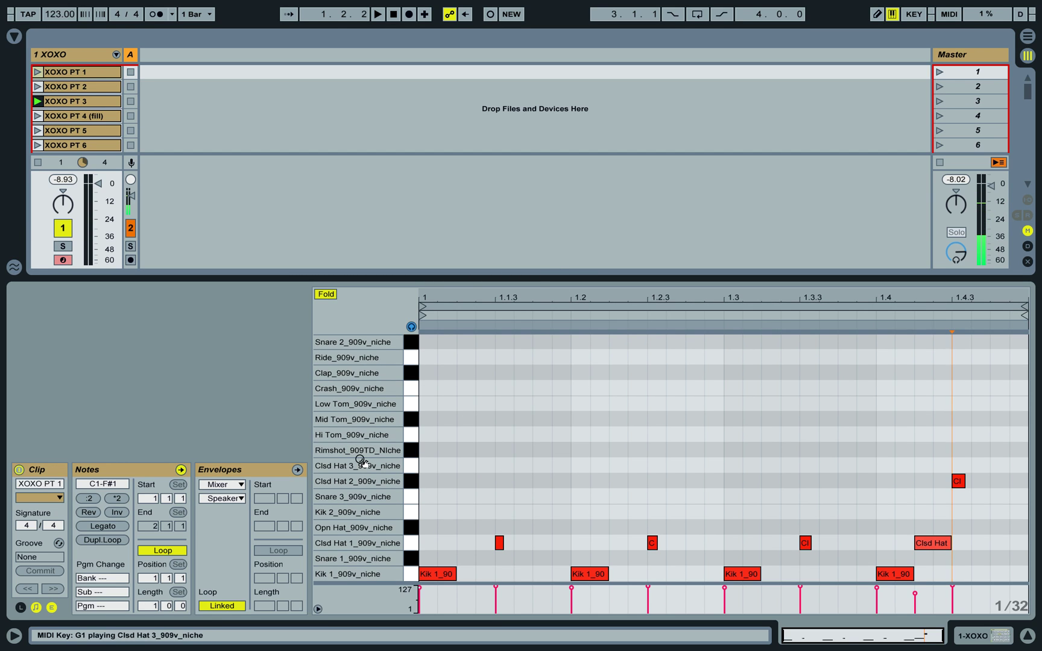
click(37, 73)
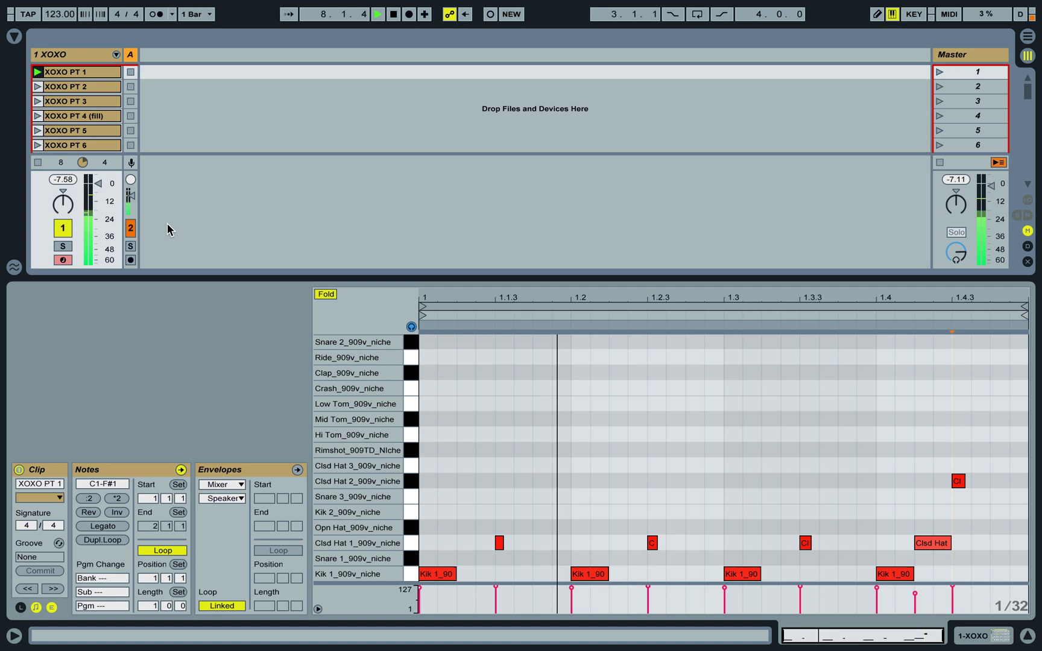
key(super+alt+l)
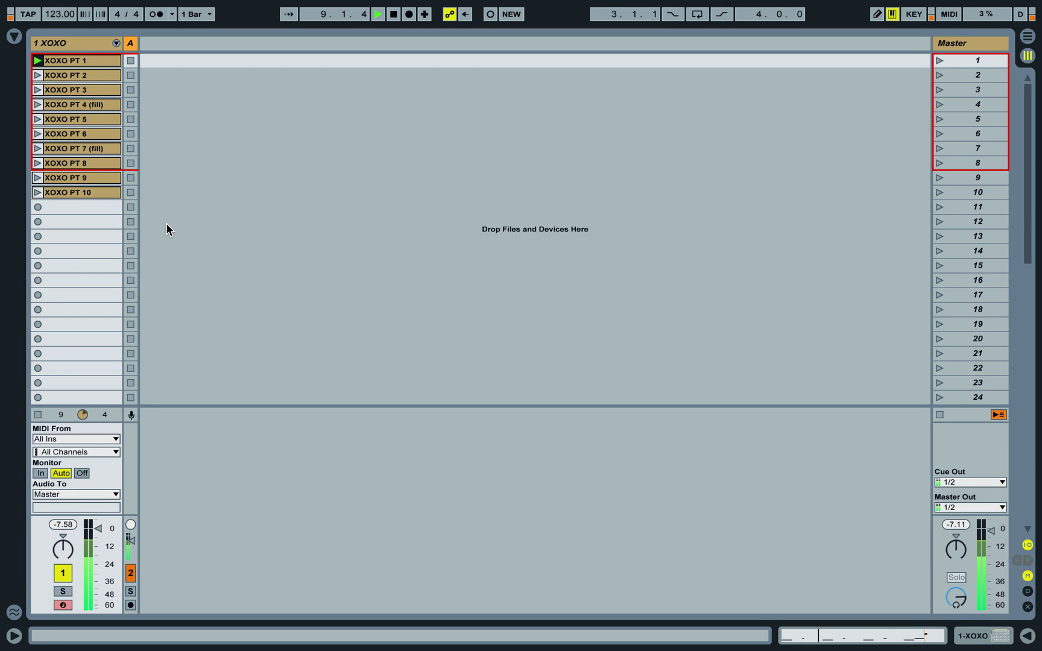
- Insert a new 2 MIDI track next to the 1 XOXO track
click(76, 41)
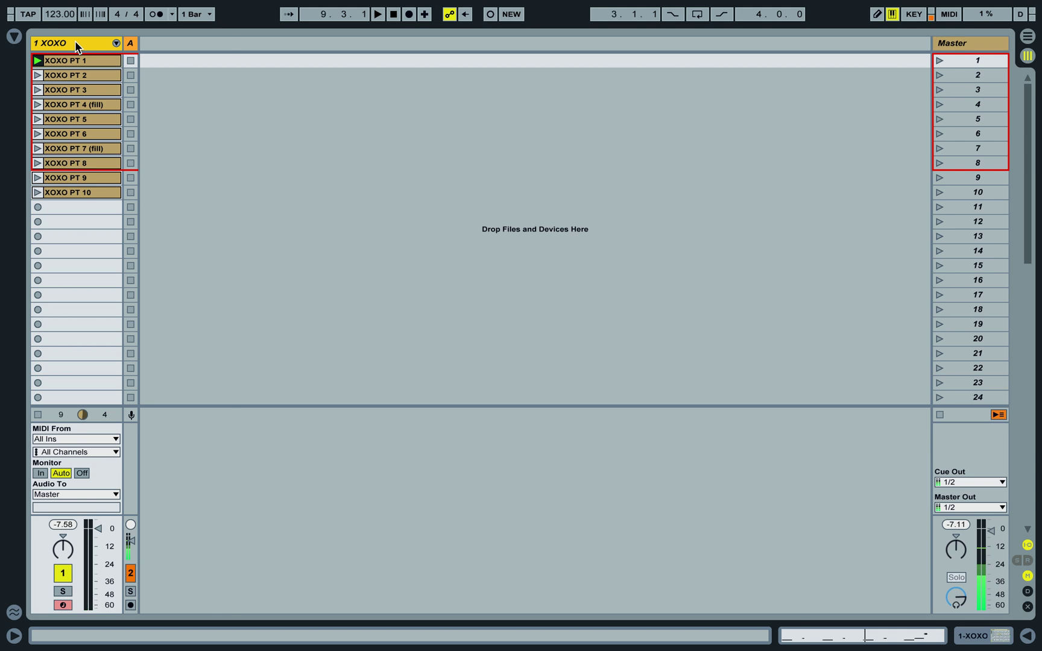
key(super+shift+t)
click(167, 48)
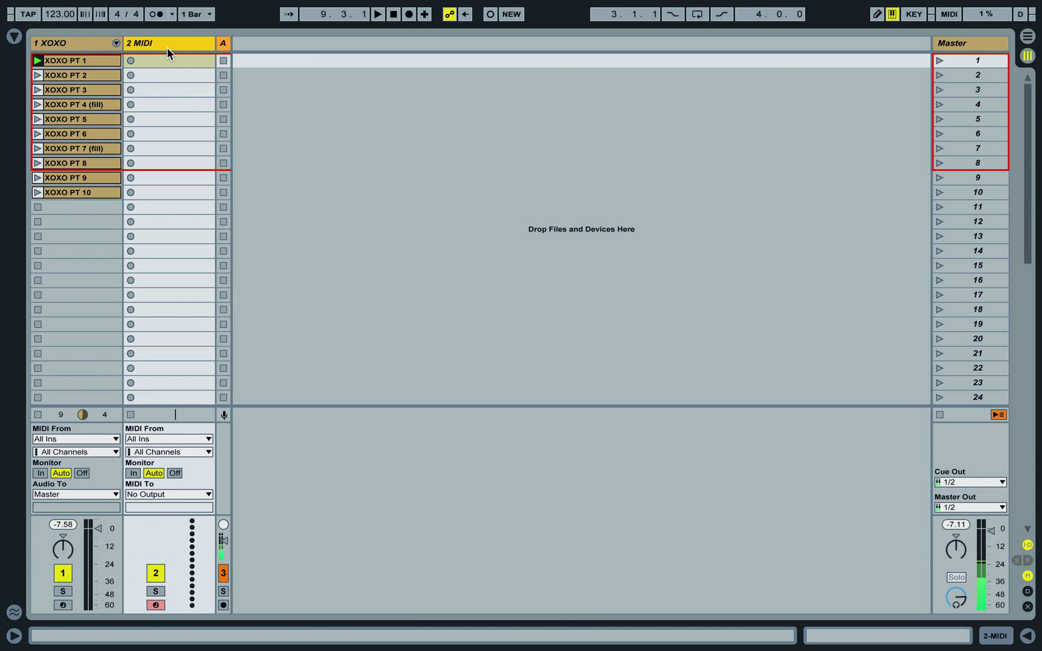
- Route 2 MIDI's output to 1-XOXO, feeding that track's main input
click(185, 492)
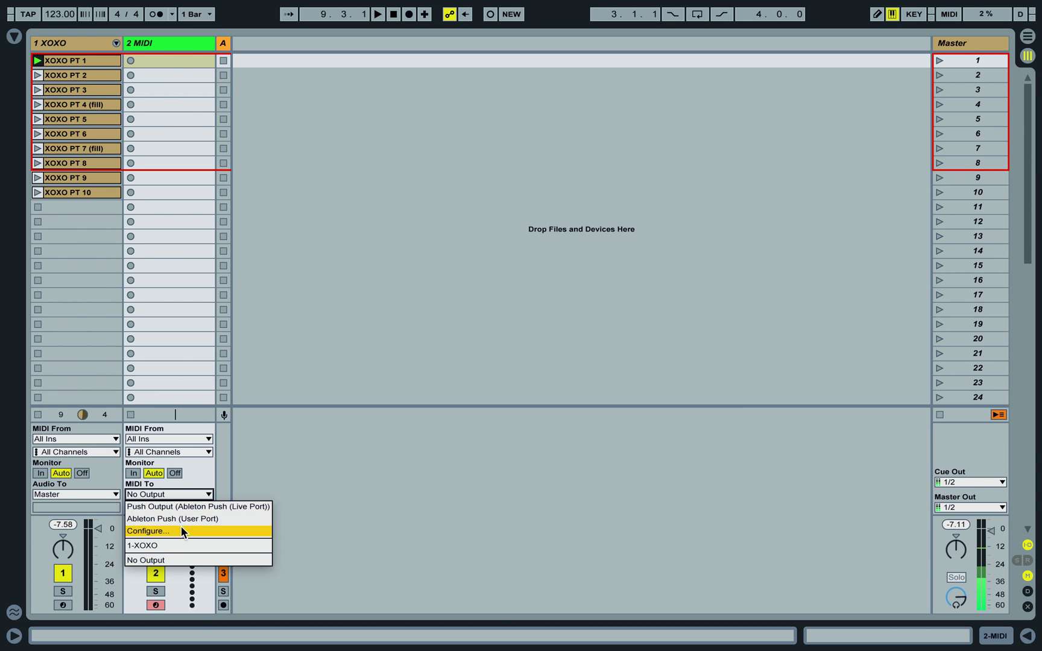
click(177, 546)
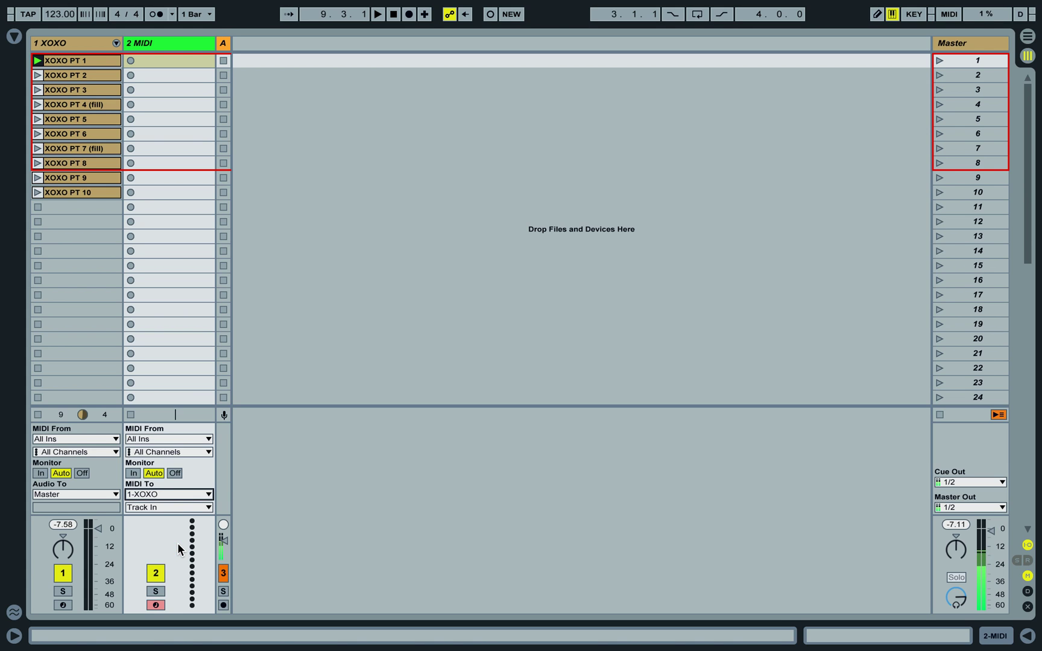
click(156, 507)
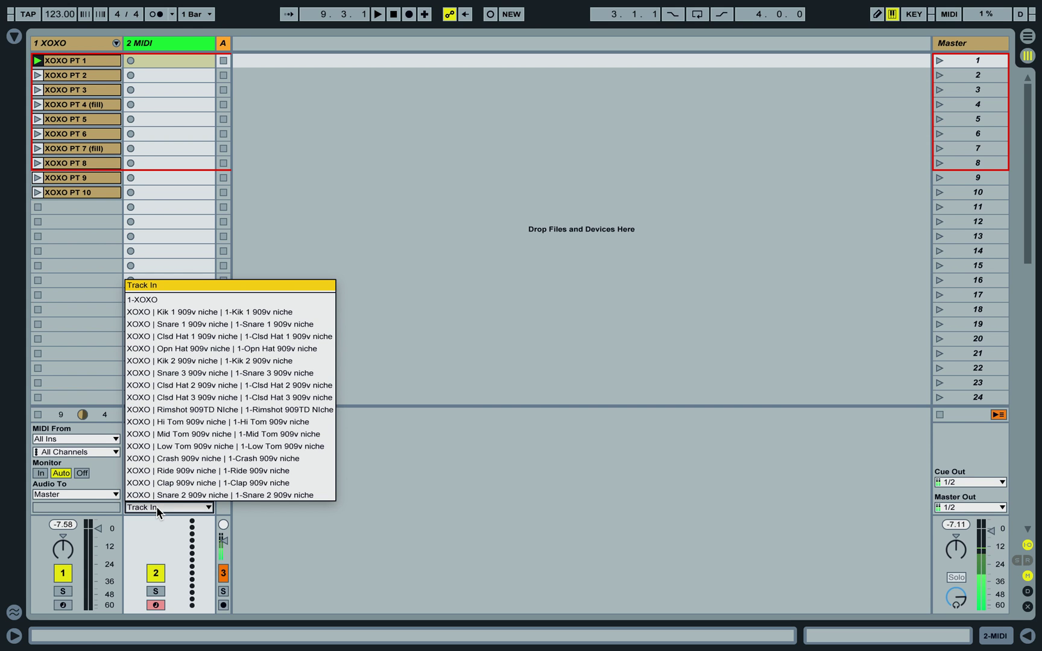
click(177, 300)
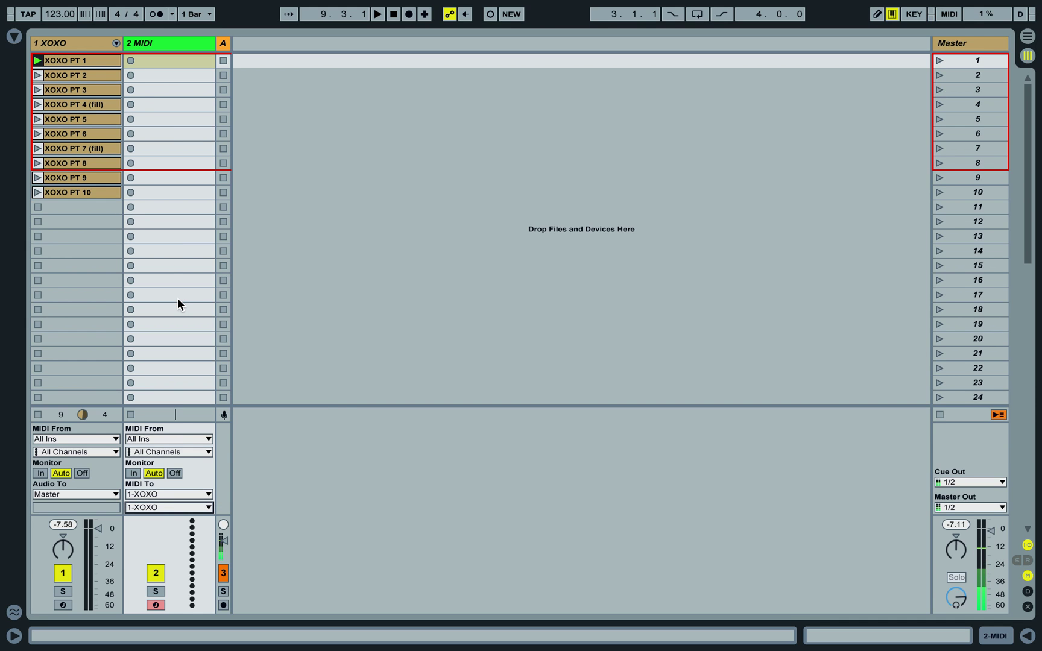
click(154, 41)
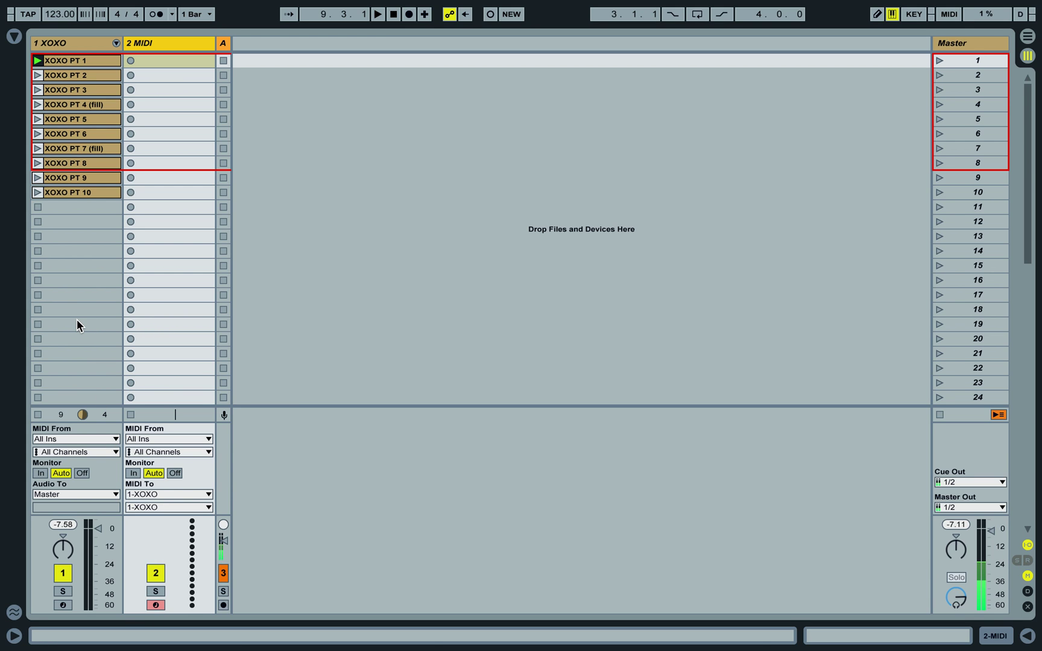
- Restart playback, show XOXO PT 1's notes, and add an empty clip in 2 MIDI's first slot
key(space)
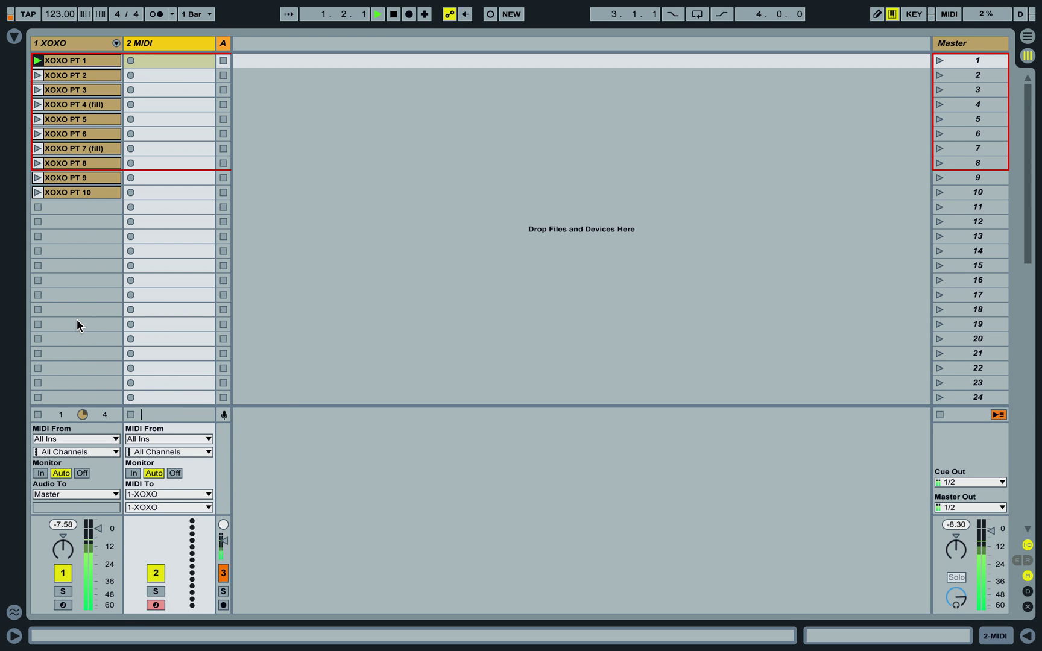
double_click(71, 59)
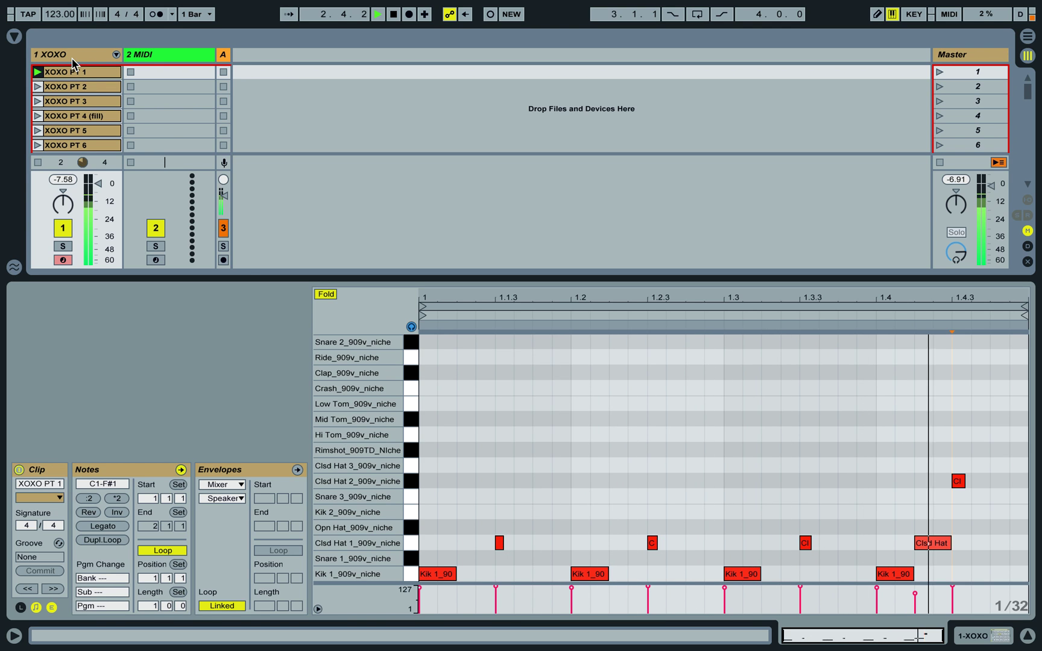
drag(303, 276, 301, 450)
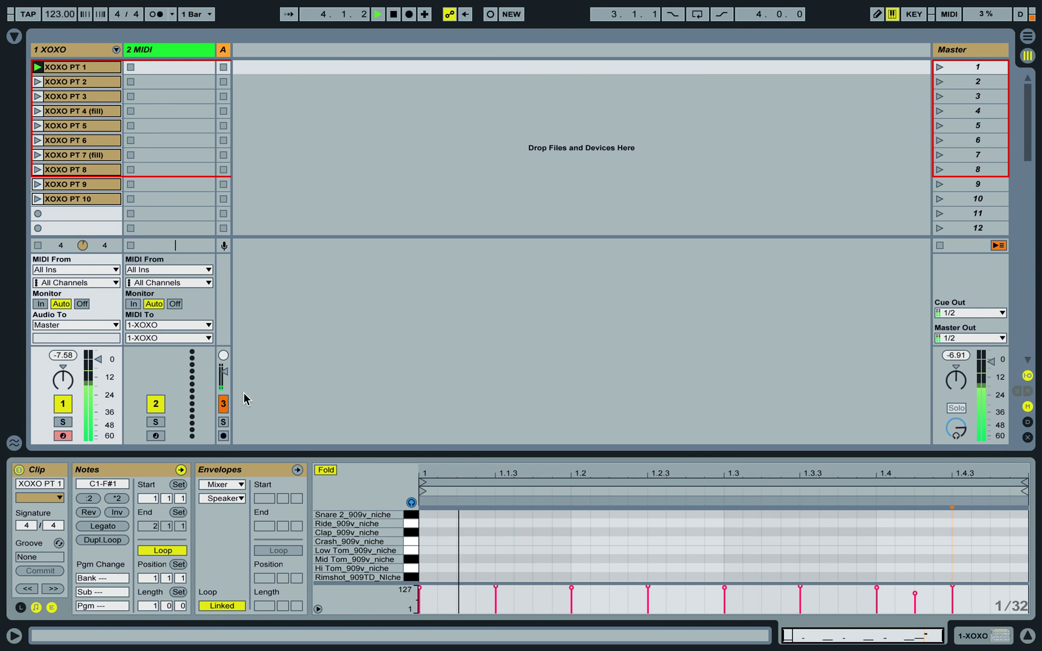
double_click(159, 68)
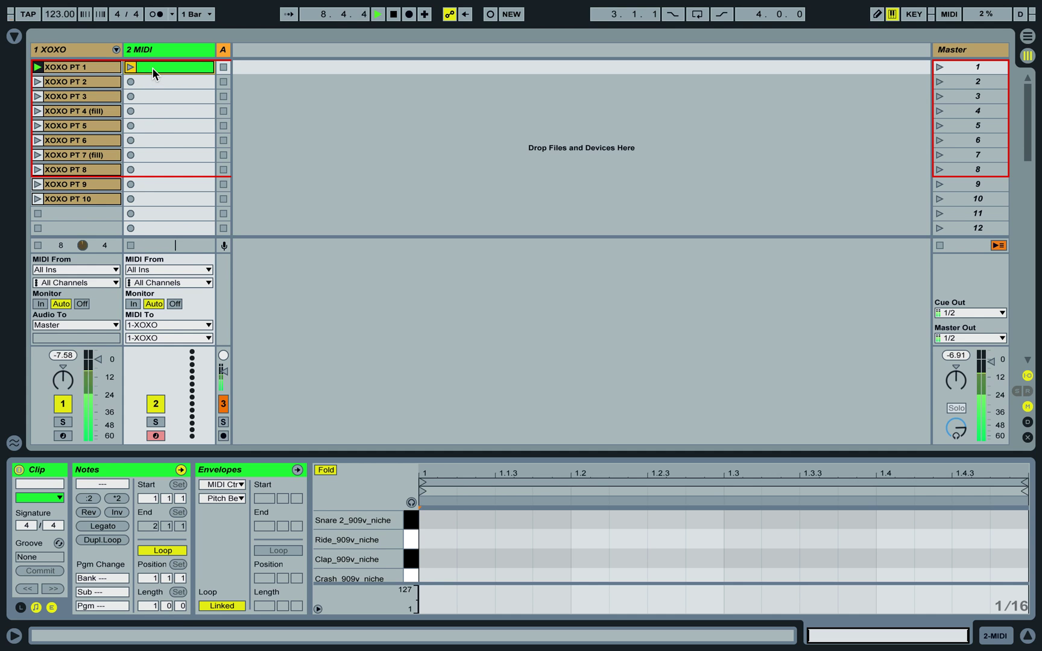
- Delete the empty clip and record 1 2-MIDI into the 2 MIDI slot
key(Delete)
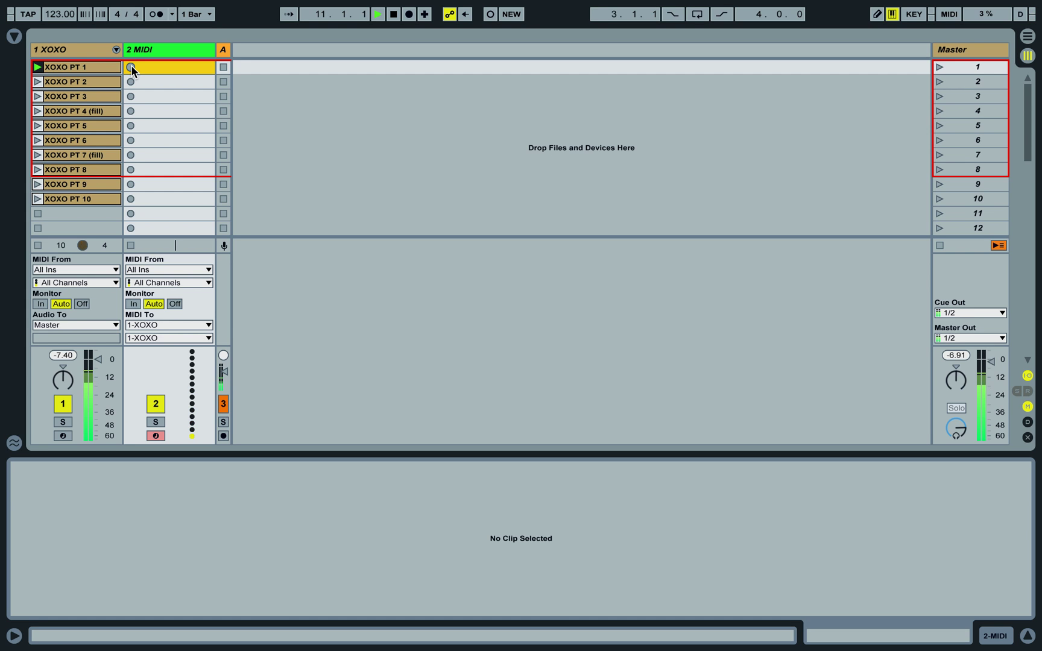
click(131, 67)
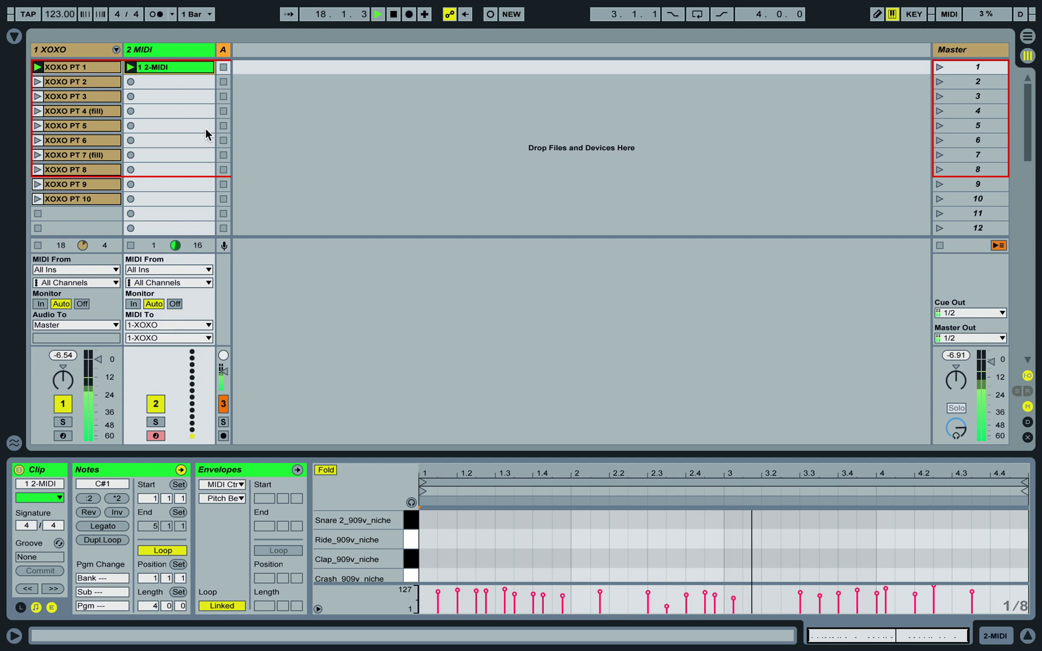
- Hide the I/O section, check XOXO PT 1's notes, then show 1 2-MIDI's notes
key(ctrl+alt+i)
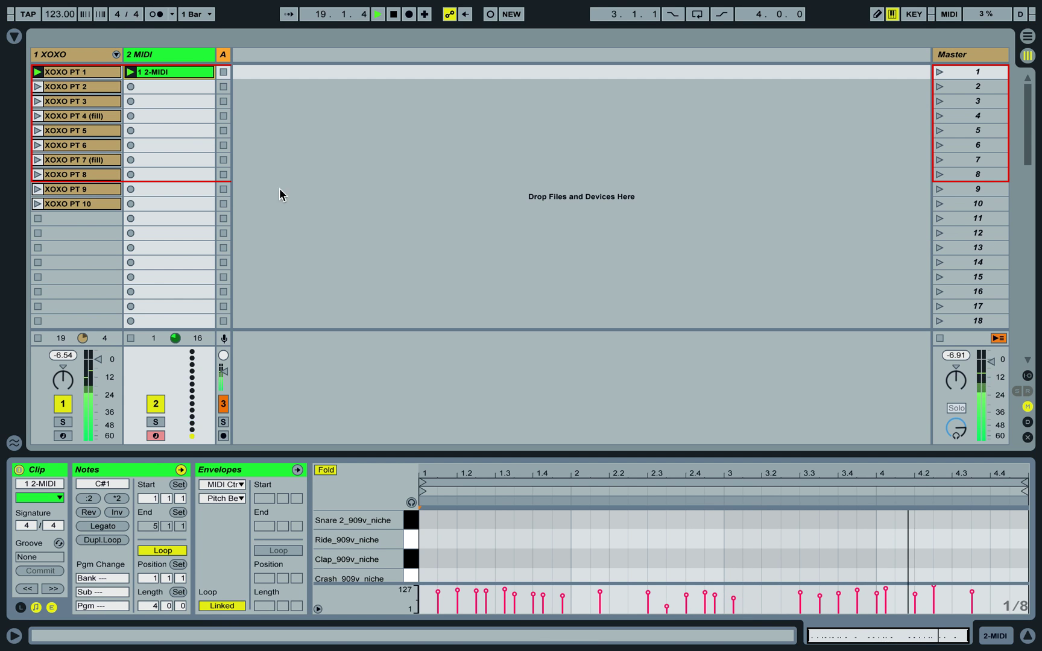
click(84, 71)
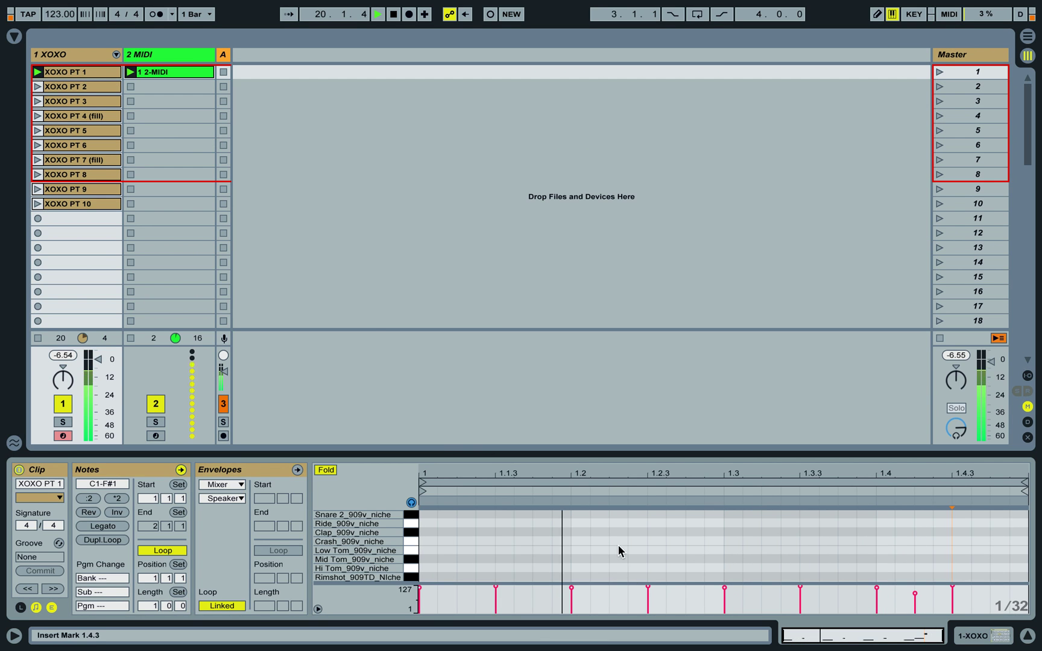
drag(578, 454, 584, 329)
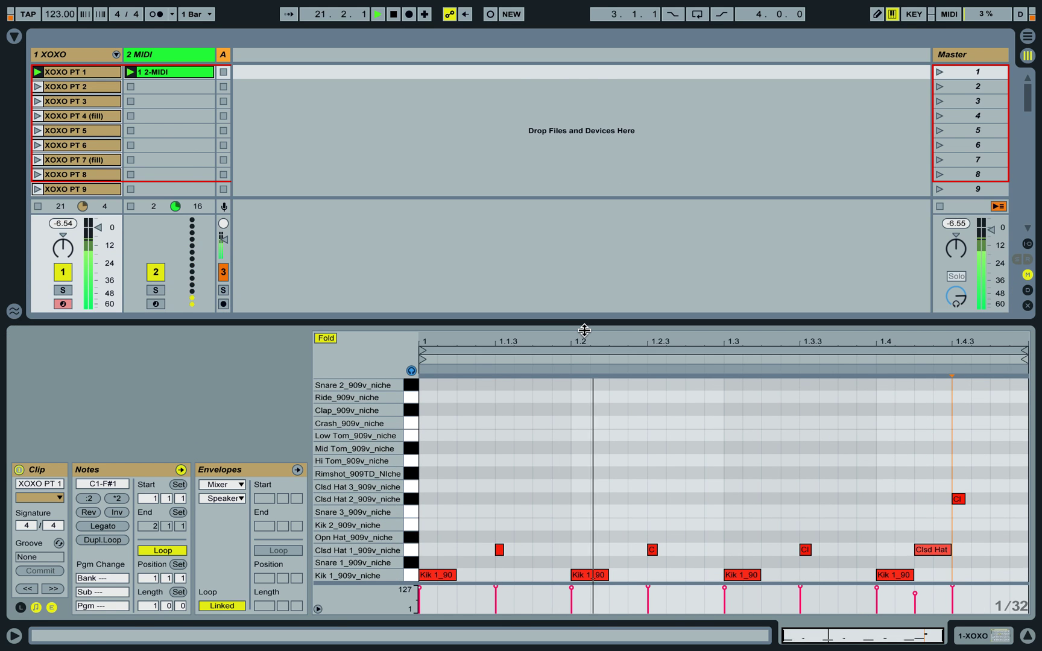
click(152, 72)
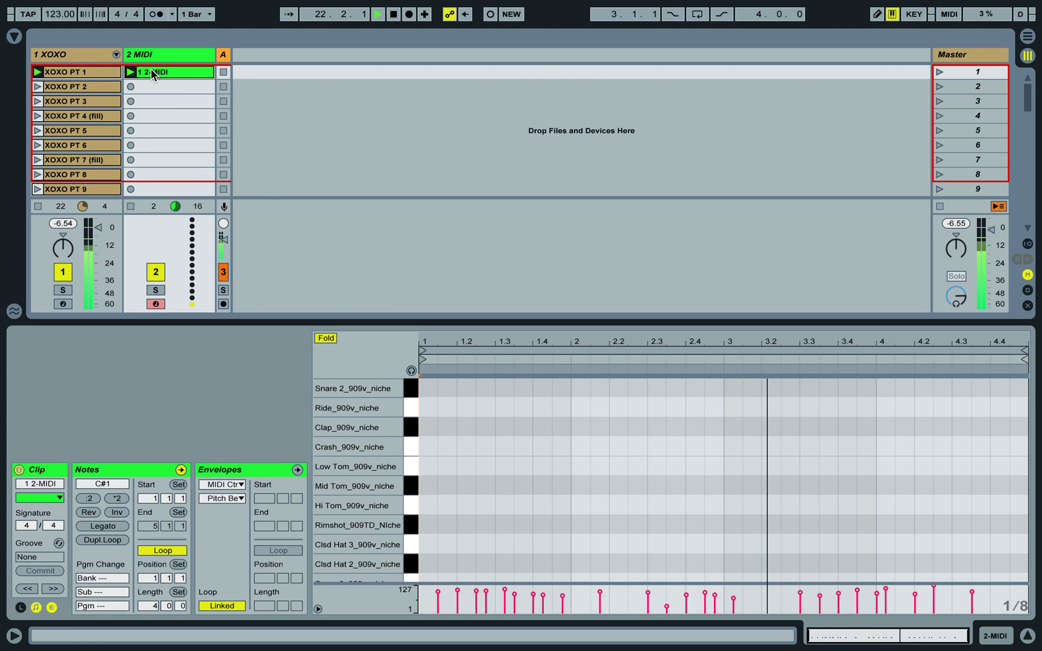
scroll(530, 452, down, 3)
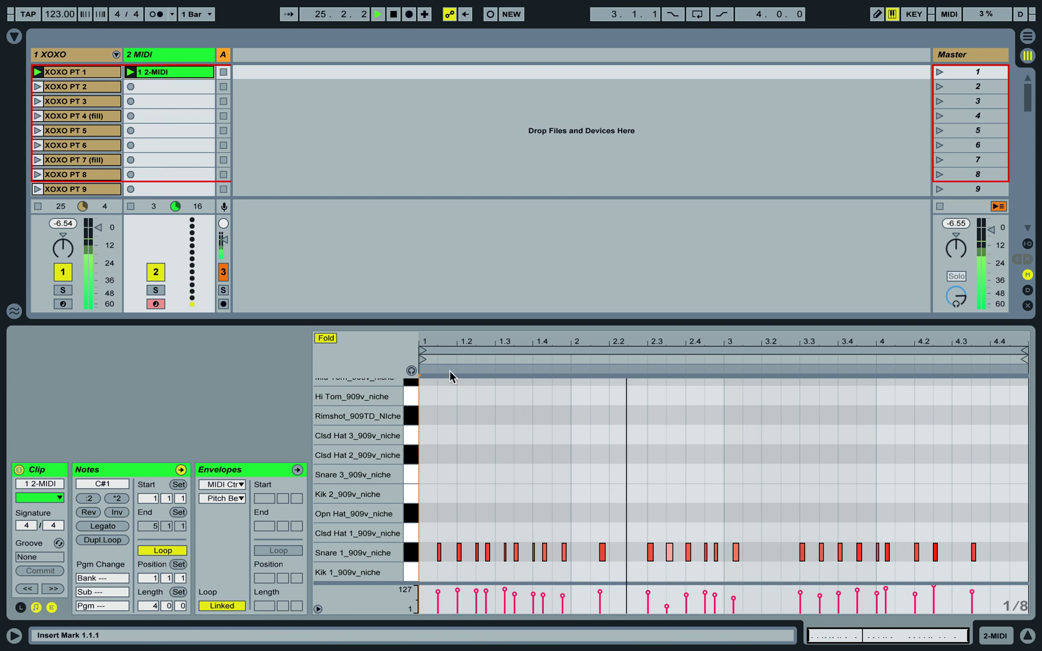
drag(442, 323, 440, 381)
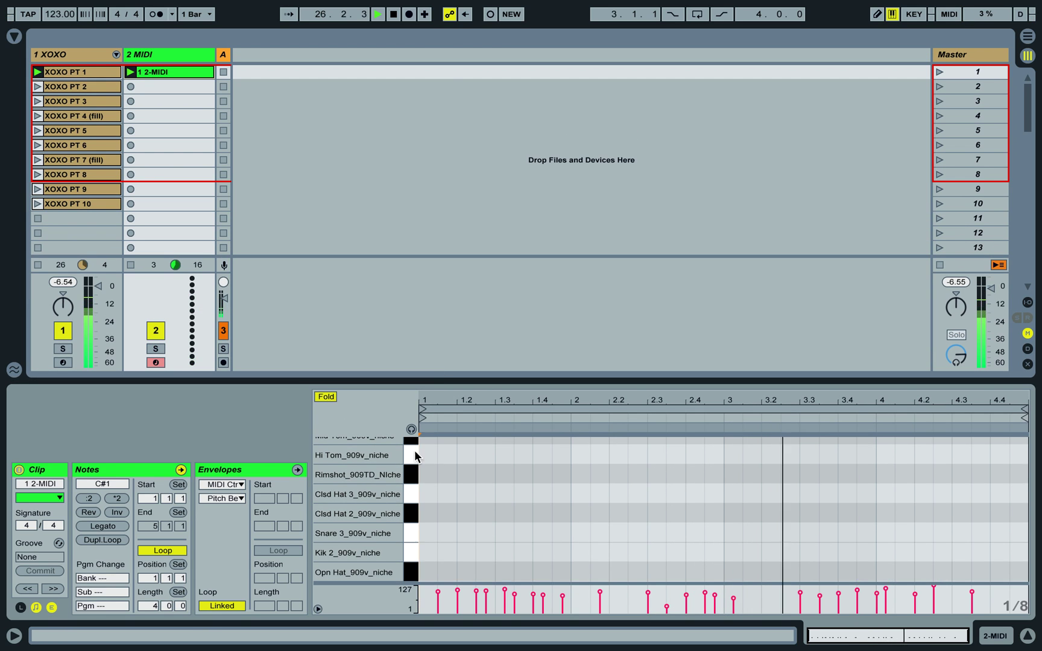
- Record 2 2-MIDI into slot 2 of 2 MIDI and view its rimshot and tom notes
drag(367, 524, 386, 542)
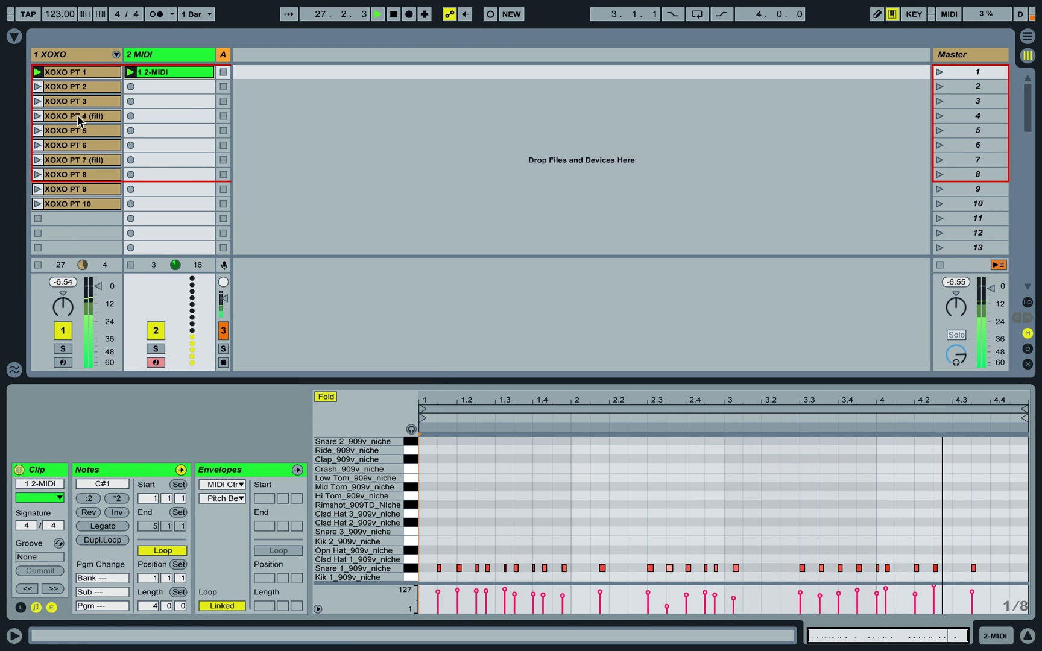
click(131, 86)
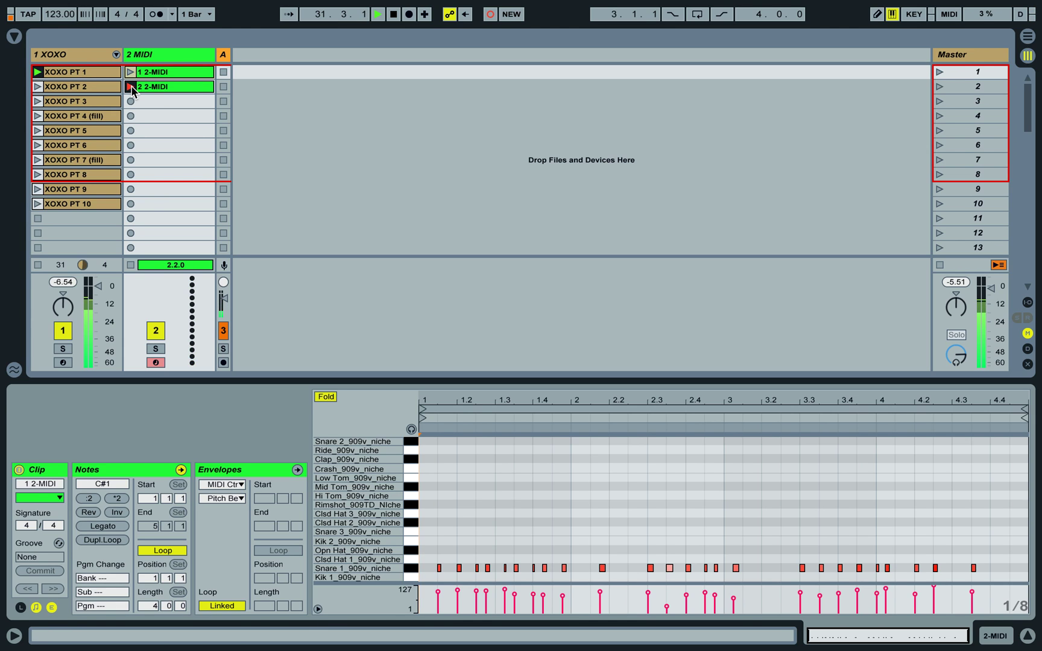
click(131, 86)
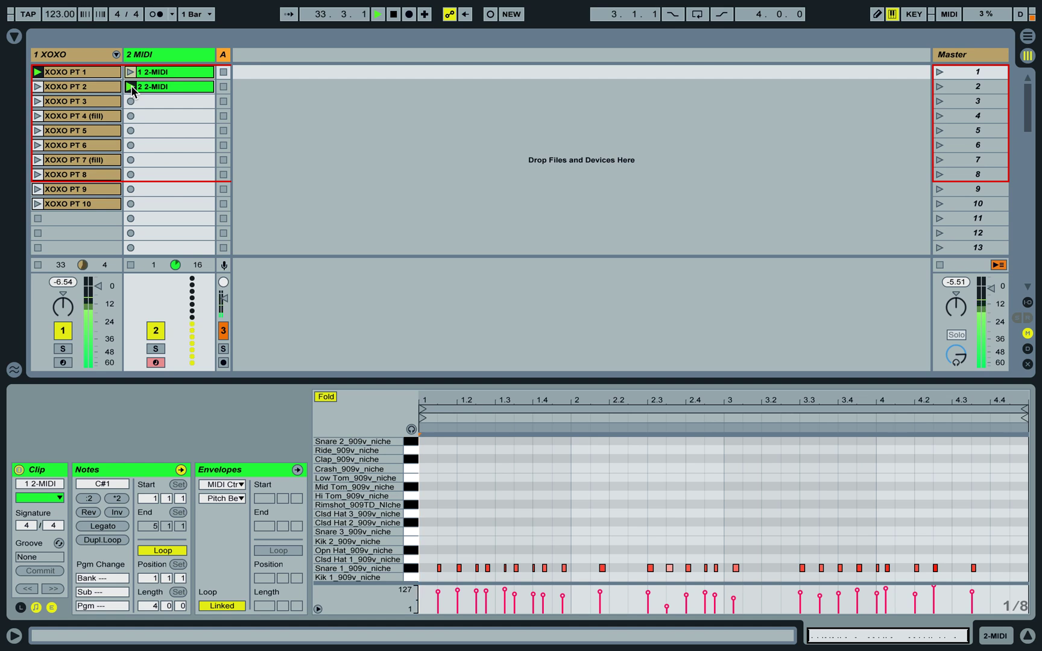
click(167, 86)
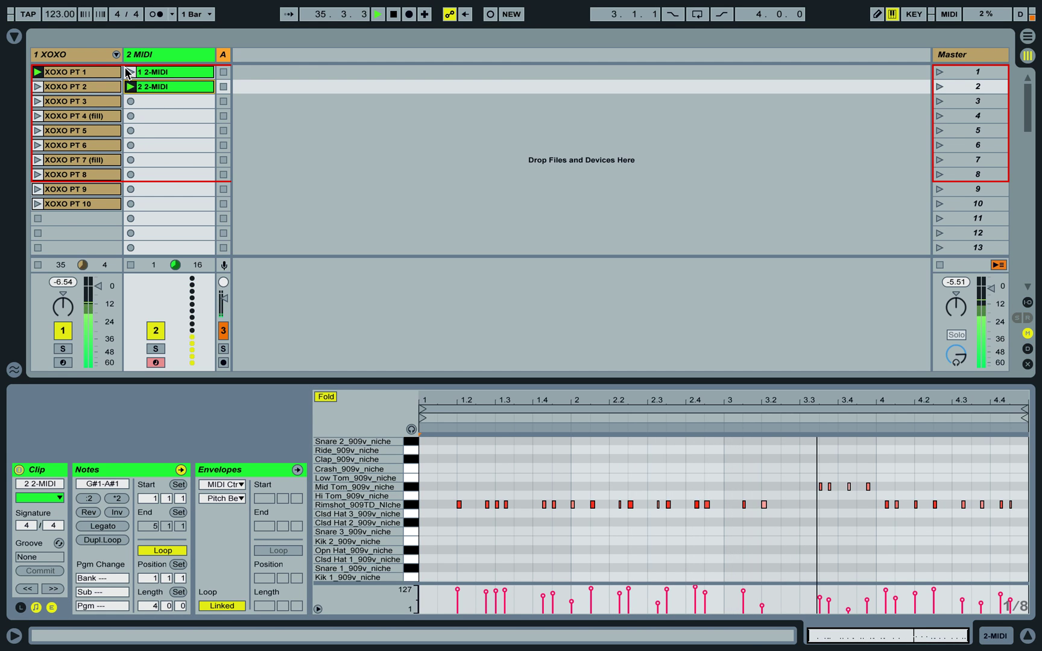
- Launch XOXO PT 4 (fill) and PT 2, toggle 2 MIDI off and on, stop, then view XOXO PT 1
click(37, 116)
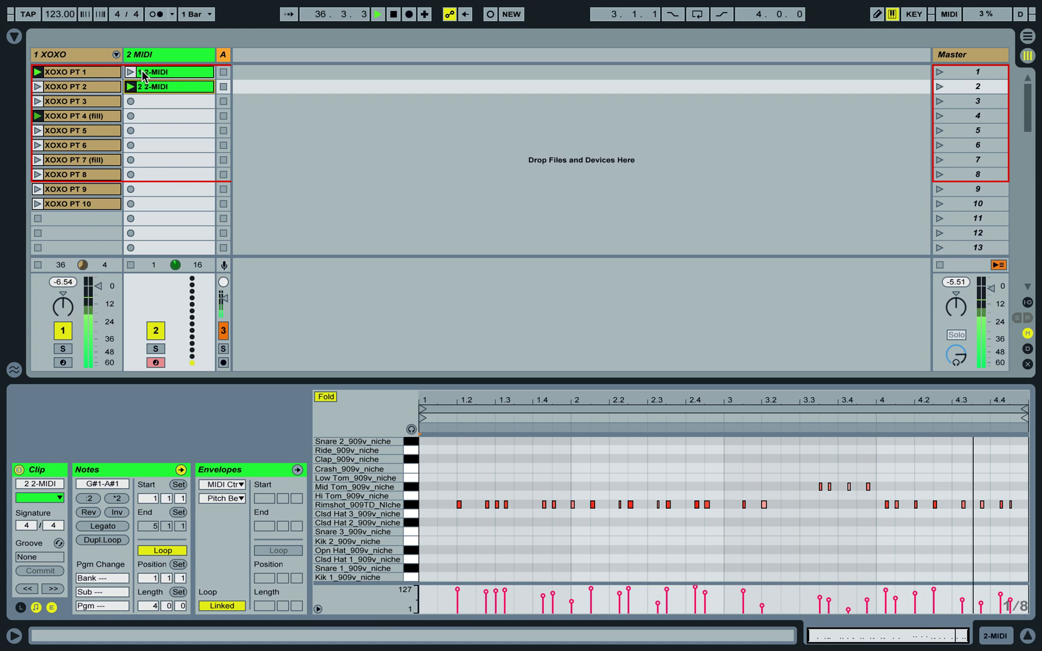
click(37, 87)
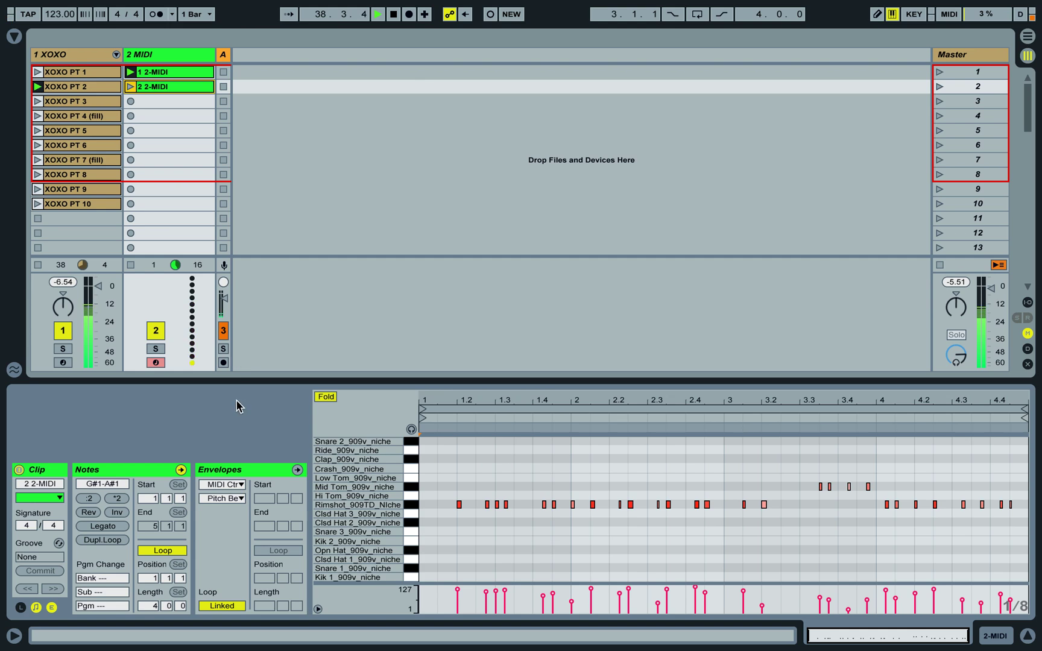
click(156, 330)
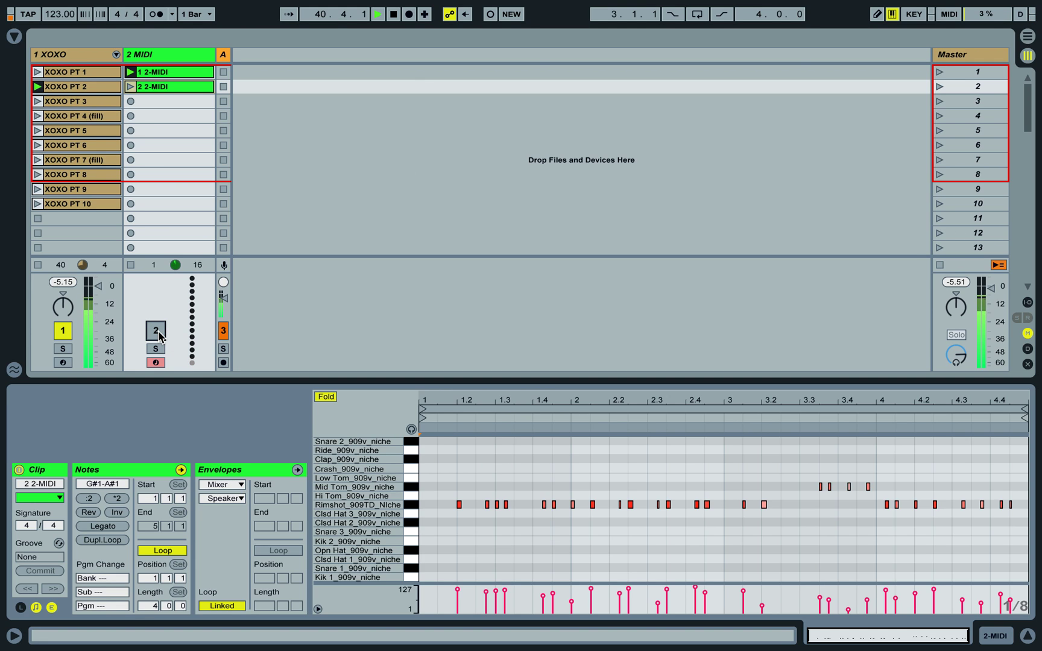
click(158, 331)
key(space)
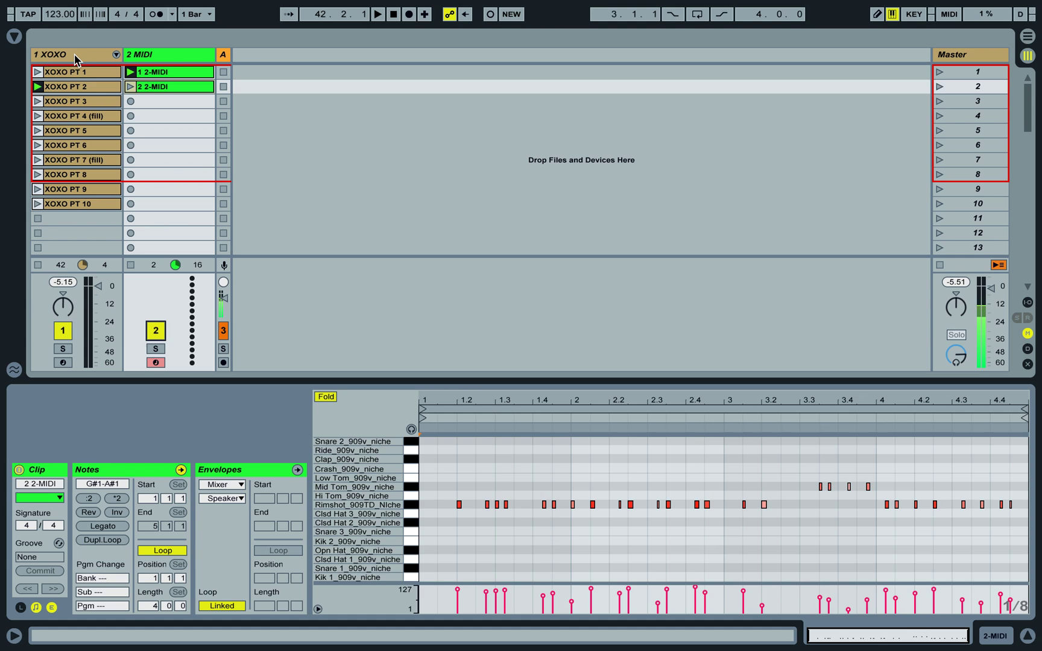
click(73, 72)
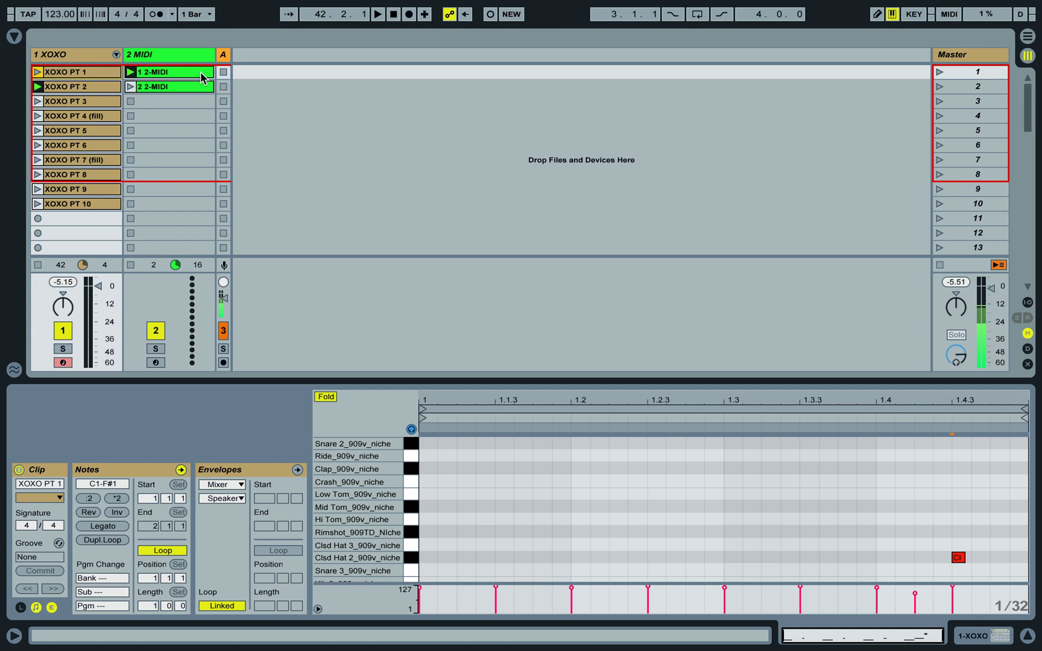
- Collapse the 3 Audio track in the Arrangement view
click(156, 50)
key(Tab)
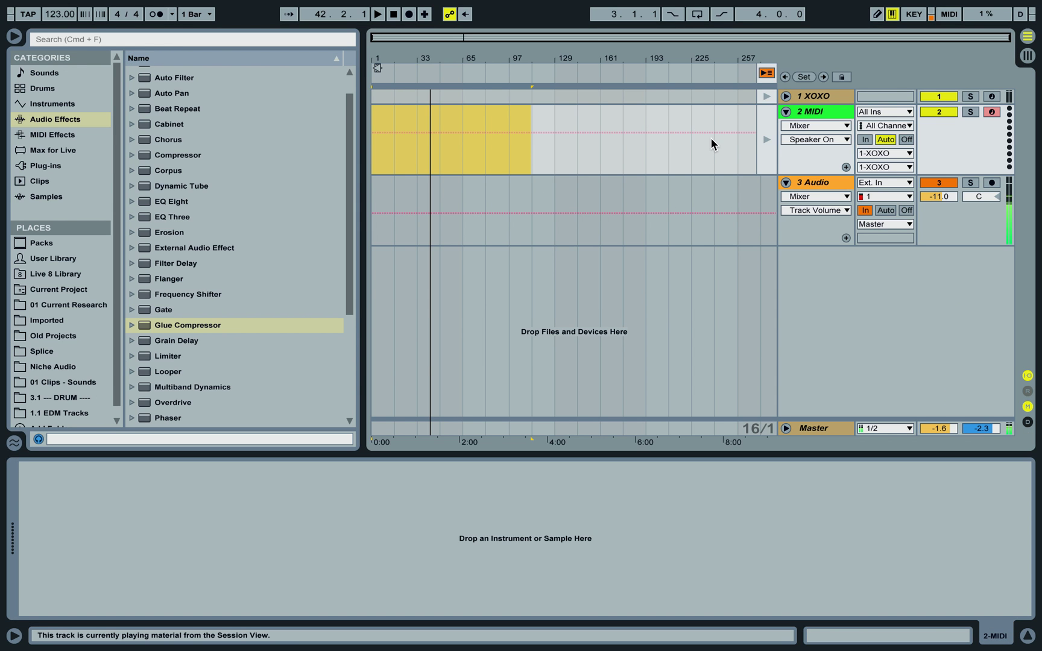
click(786, 183)
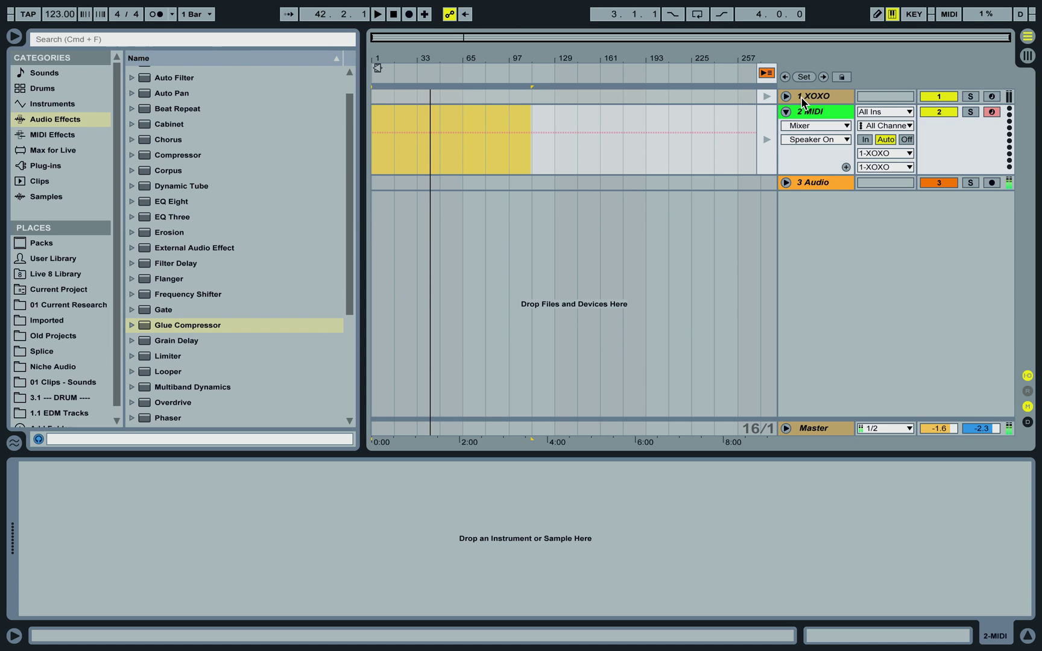
key(Tab)
- Launch XOXO PT 1 from bar 1 and start arrangement recording
click(36, 72)
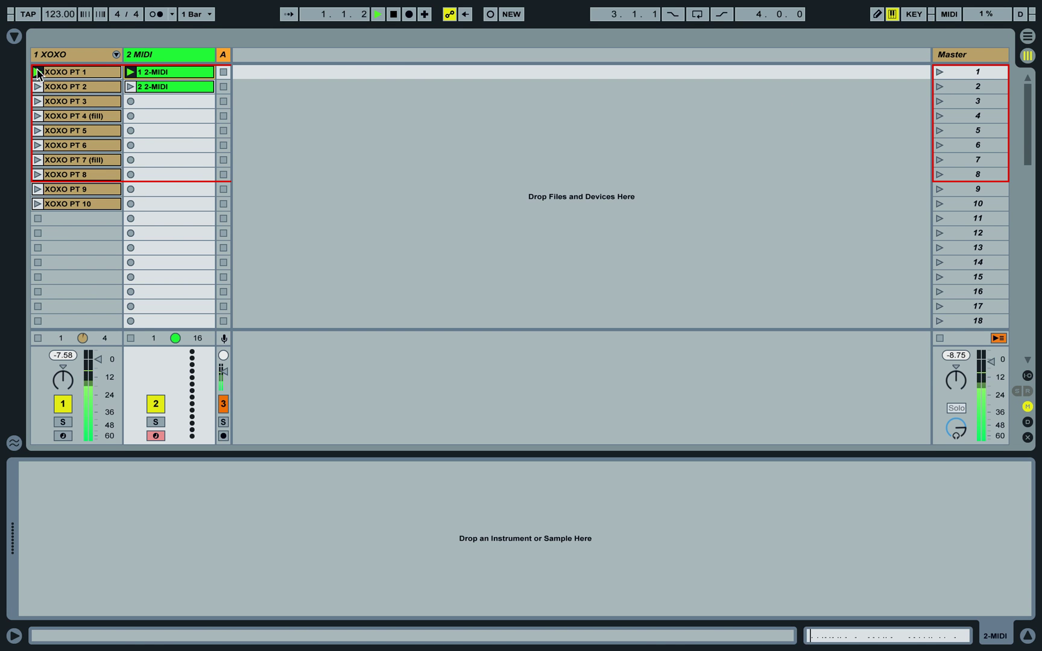
click(396, 15)
click(408, 15)
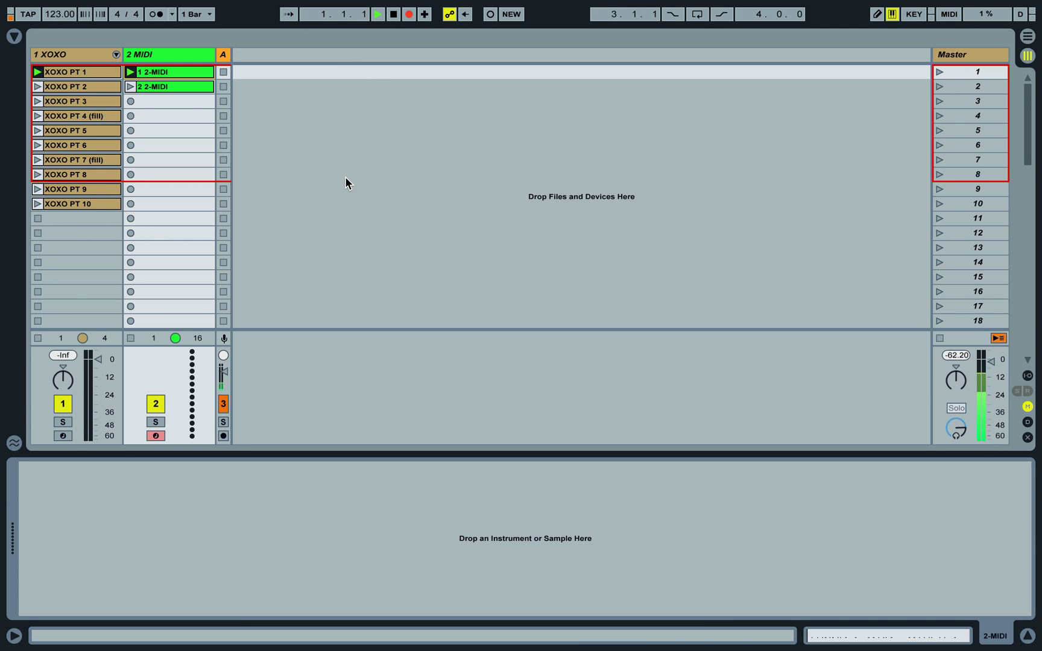
- Launch 2 2-MIDI, then switch back to 1 2-MIDI, checking the Arrangement recording between launches
key(Tab)
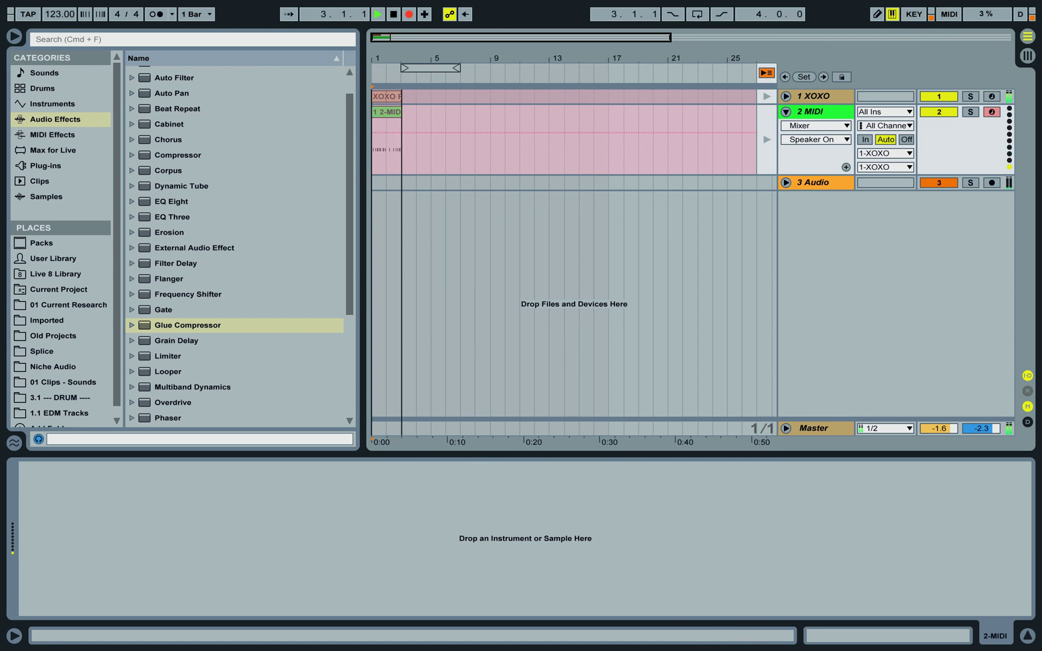
key(Tab)
click(129, 85)
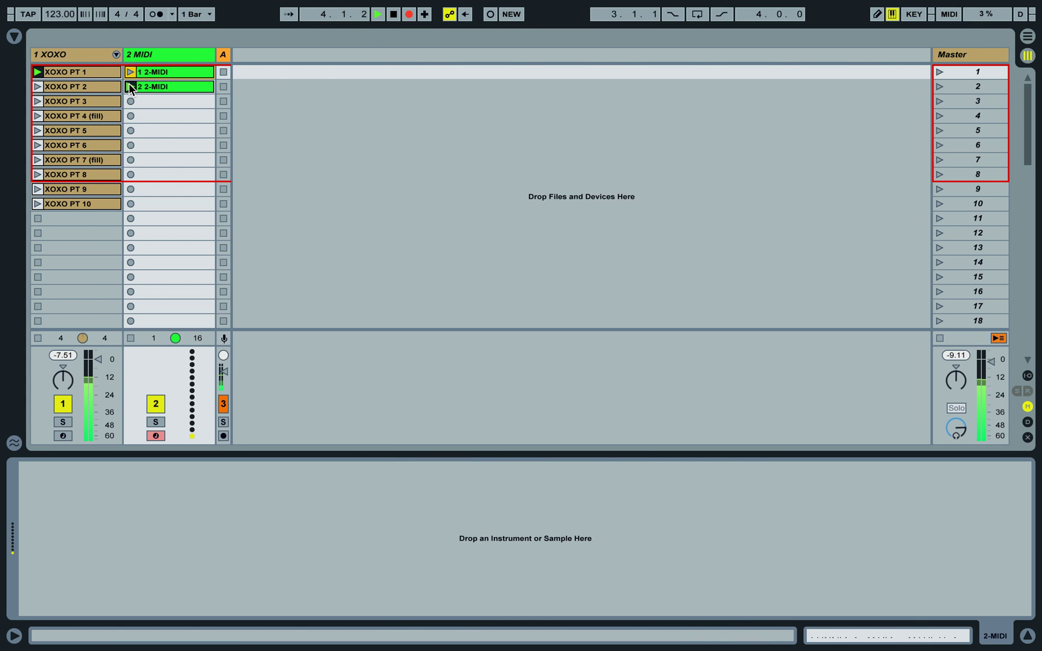
key(Tab)
key(Tab)
click(131, 72)
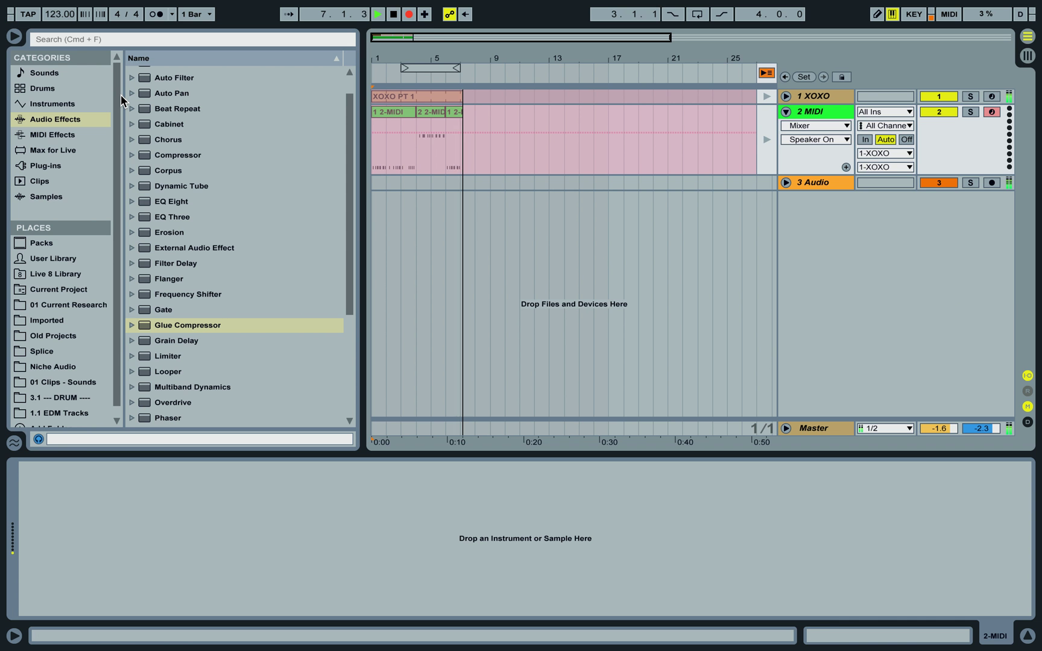
key(Tab)
key(Tab)
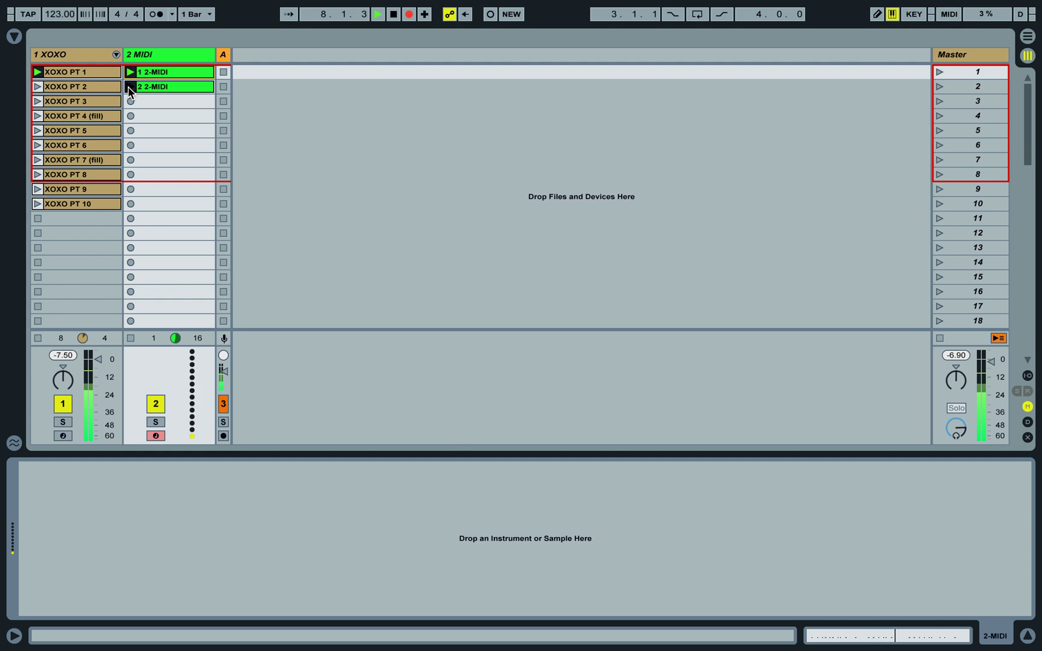
key(Tab)
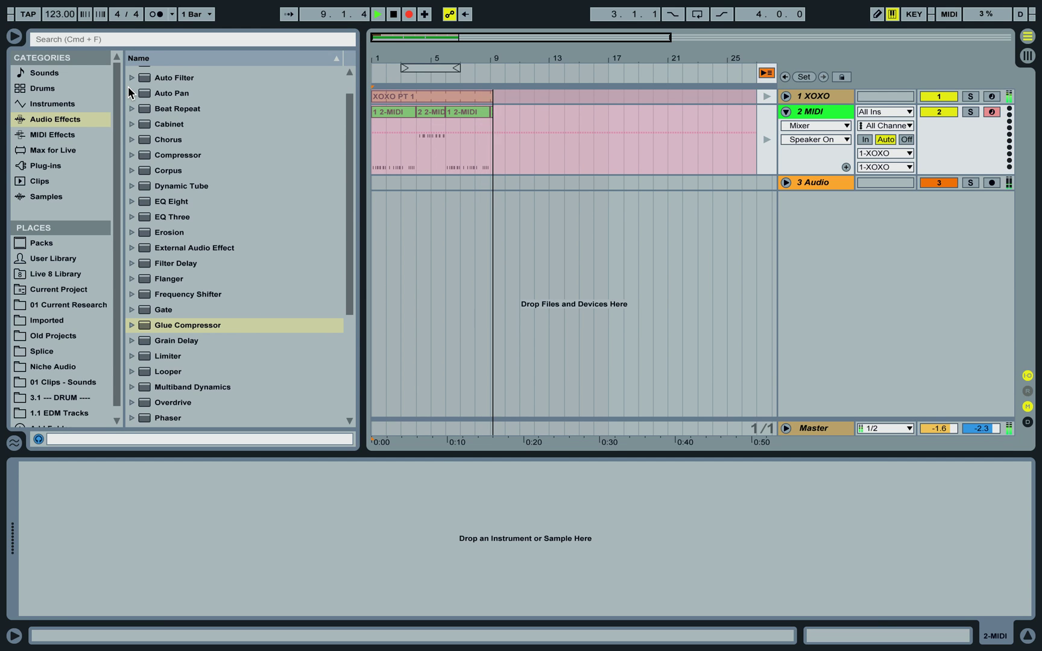
key(Tab)
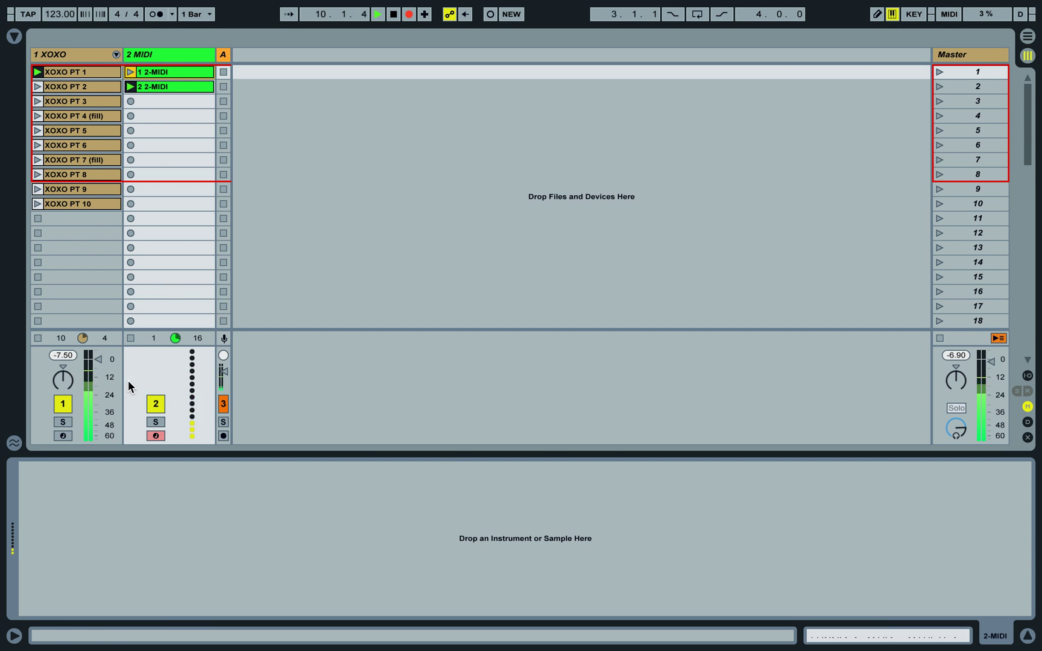
- Mute the XOXO track, relaunch 1 2-MIDI, trigger XOXO PT 2, then unmute it
click(62, 404)
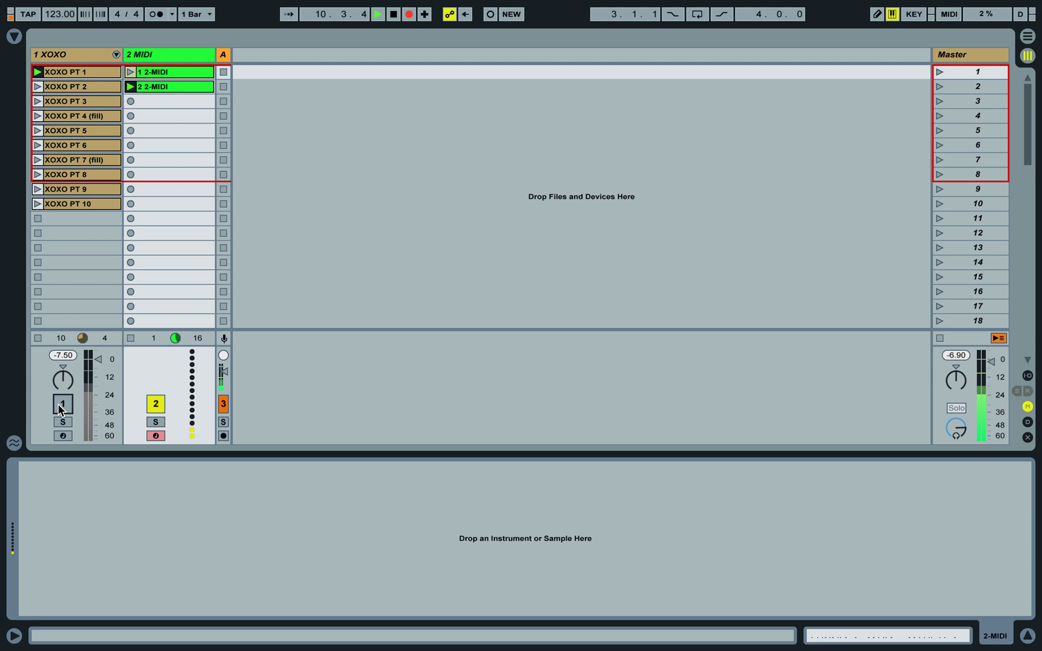
click(130, 72)
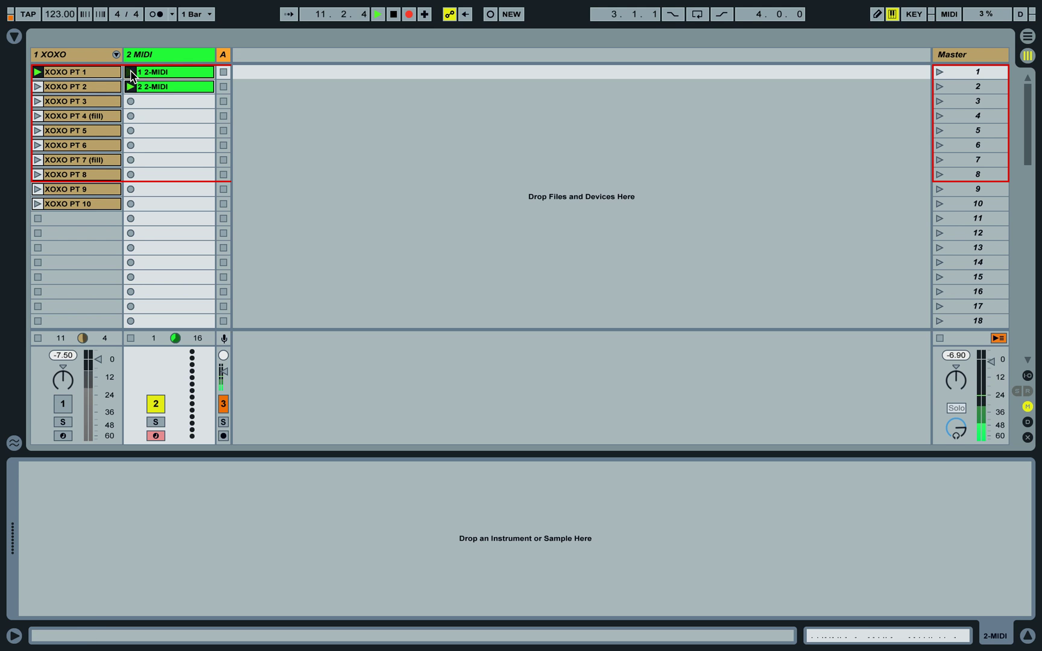
click(36, 86)
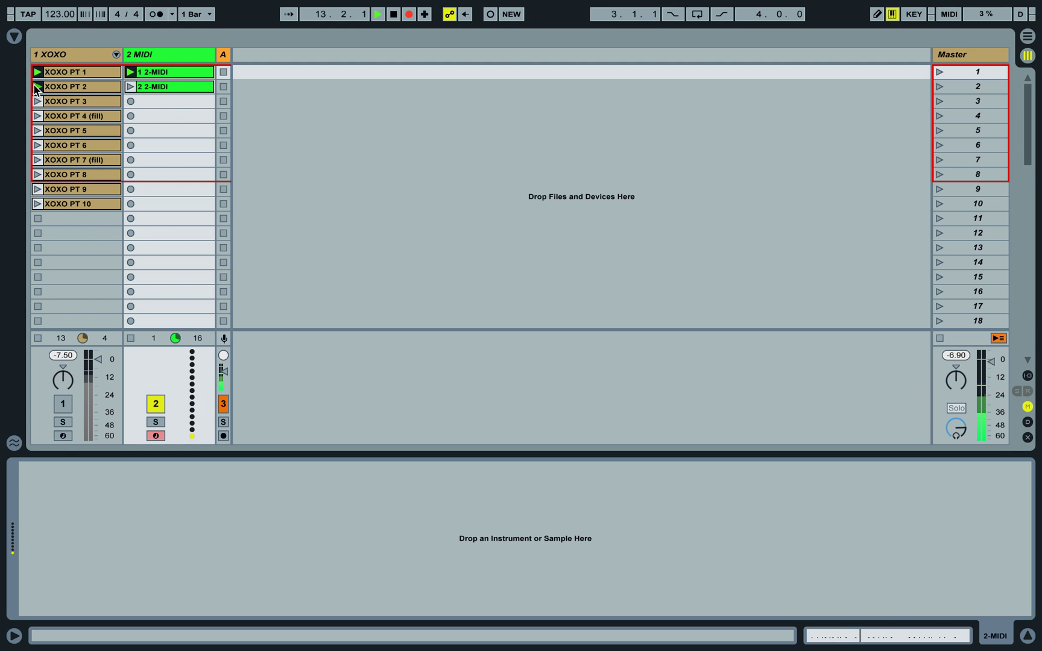
click(63, 404)
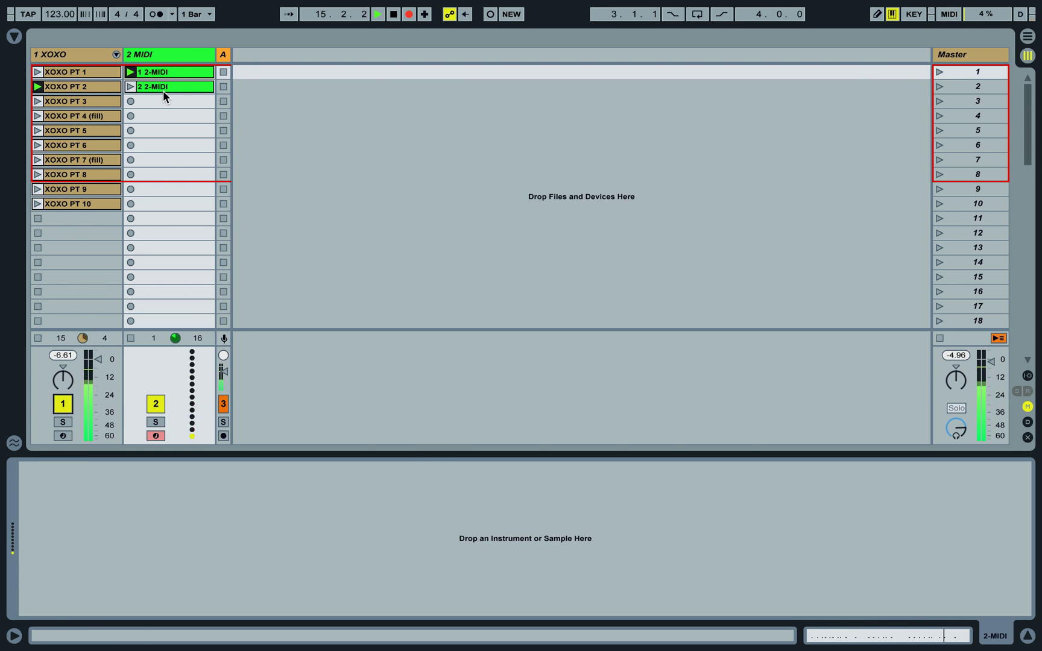
key(Tab)
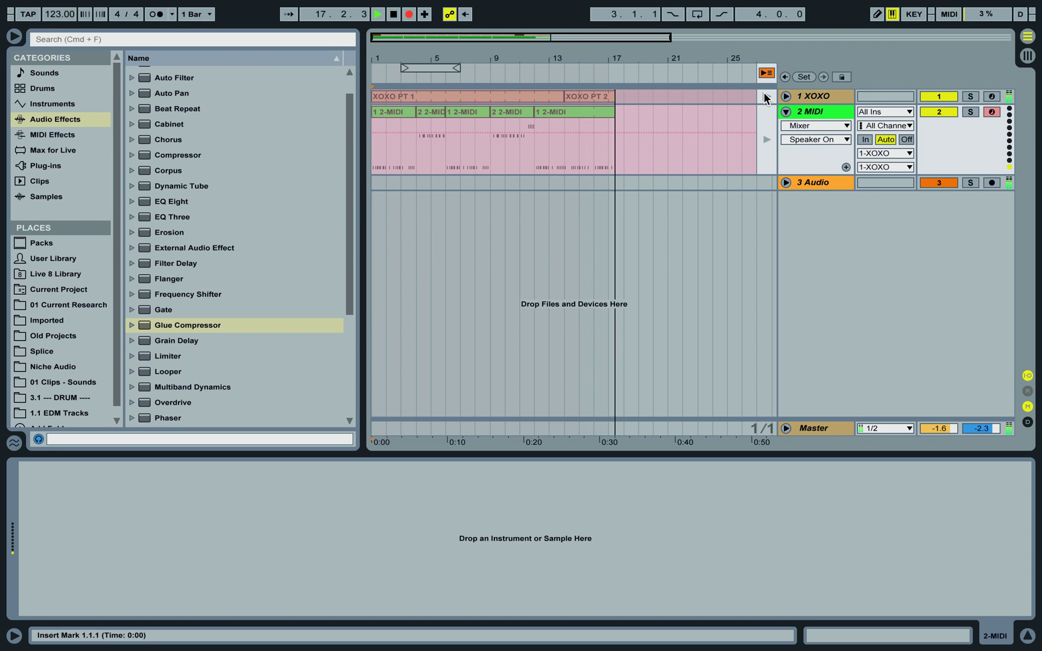
- Stop recording, use Back to Arrangement, and play the Arrangement from bar 1
key(space)
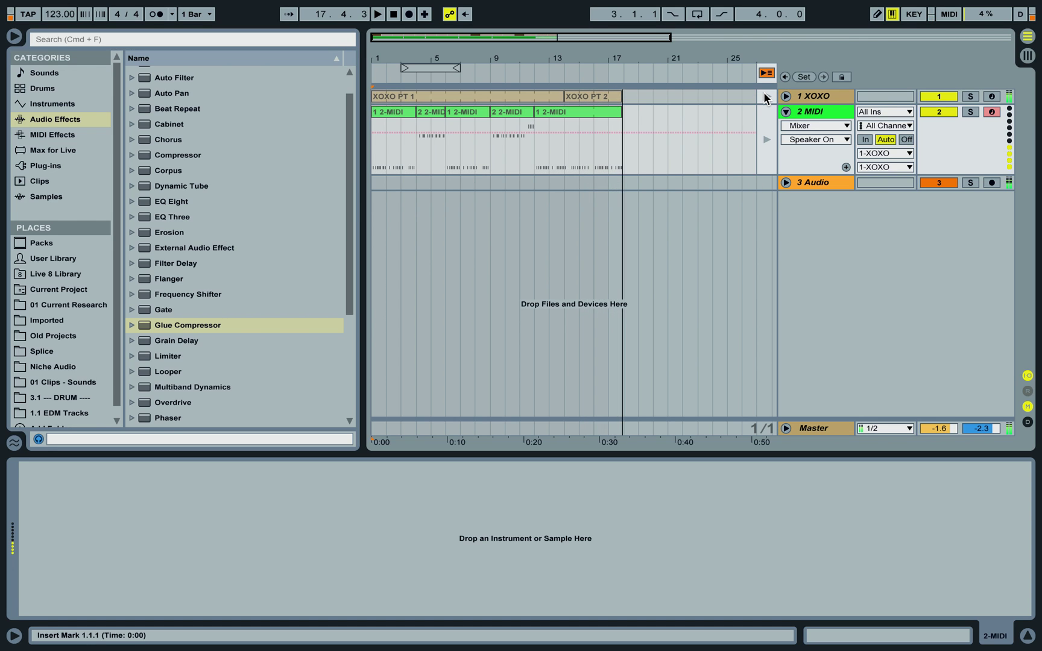
click(384, 111)
click(765, 73)
key(space)
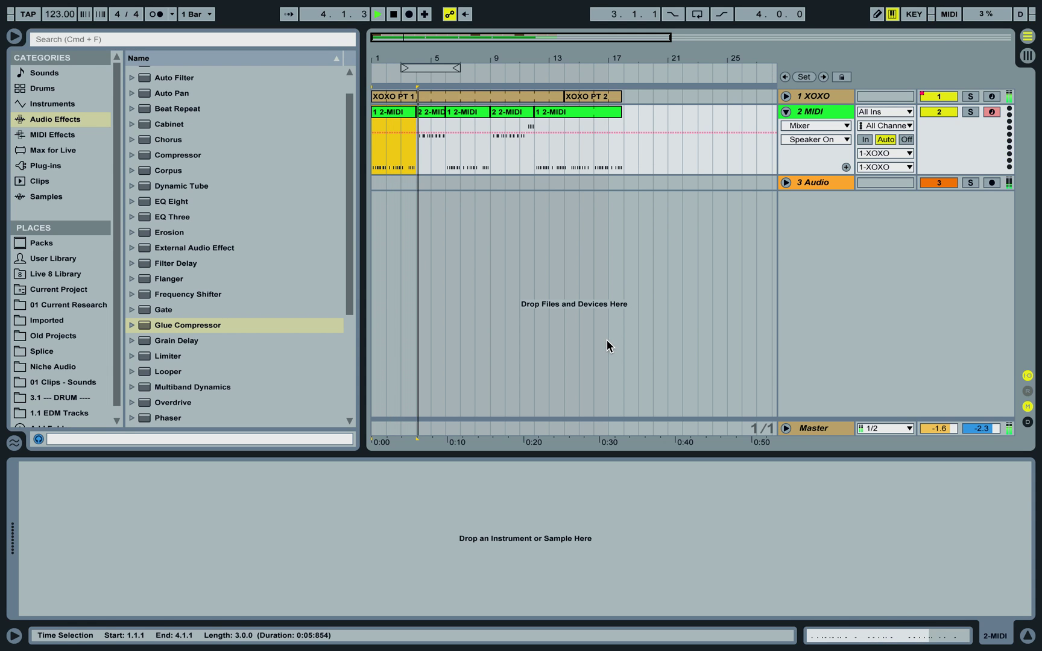
- Mute and unmute the 2 MIDI track during playback, then stop
click(936, 112)
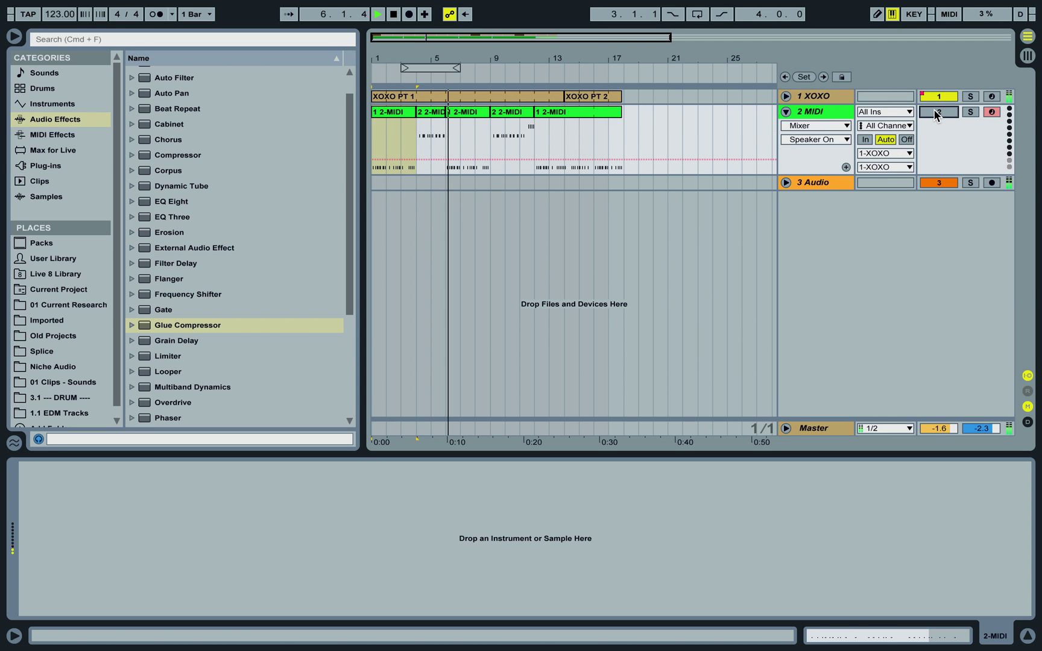
click(936, 112)
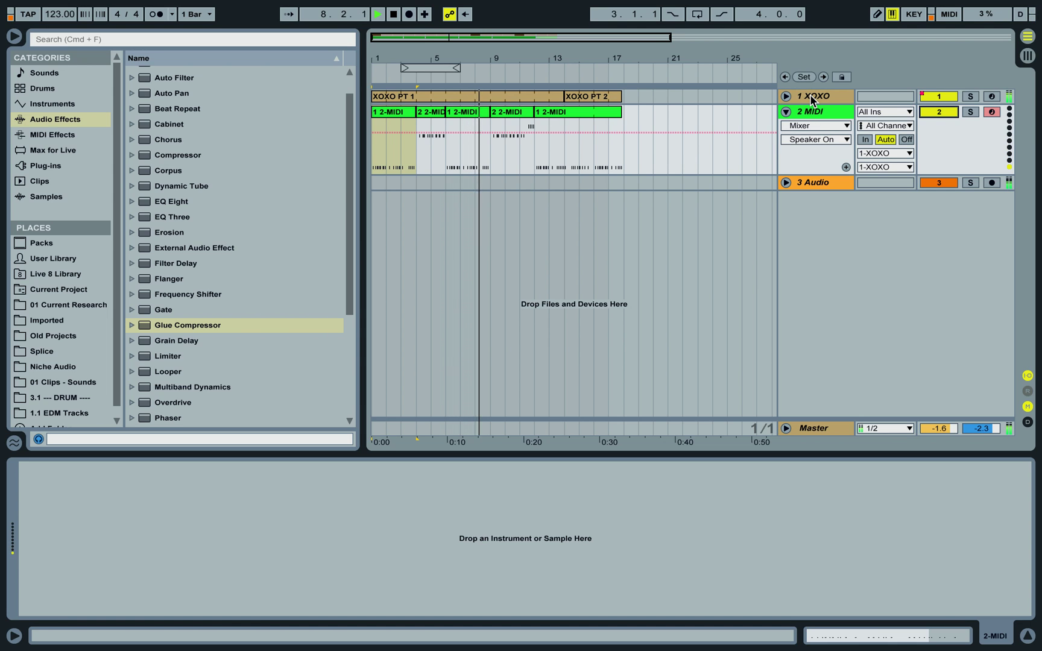
key(space)
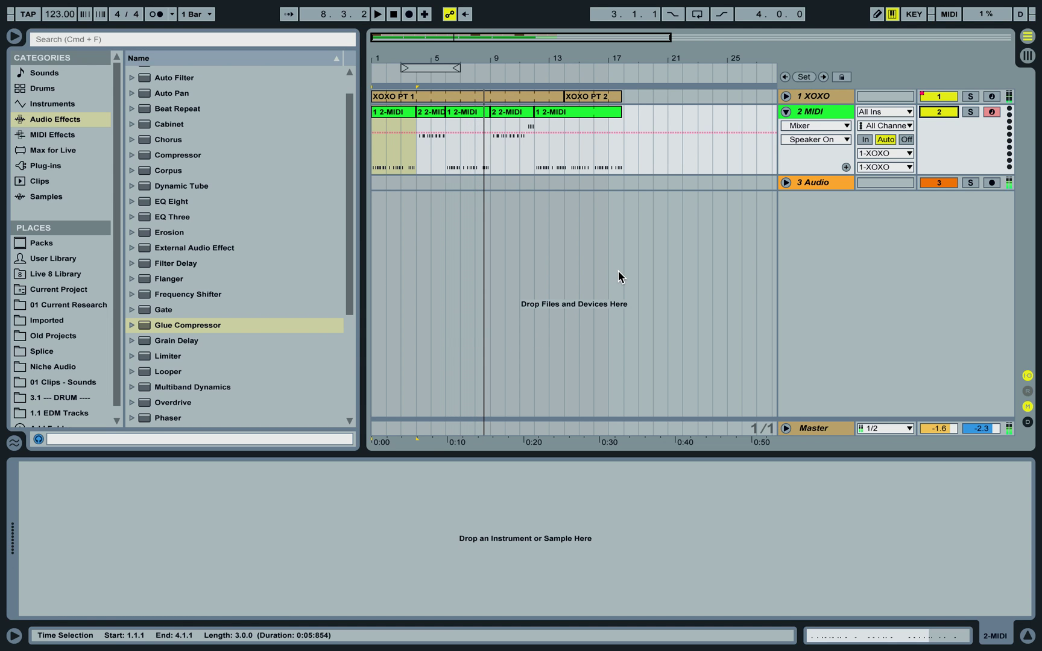